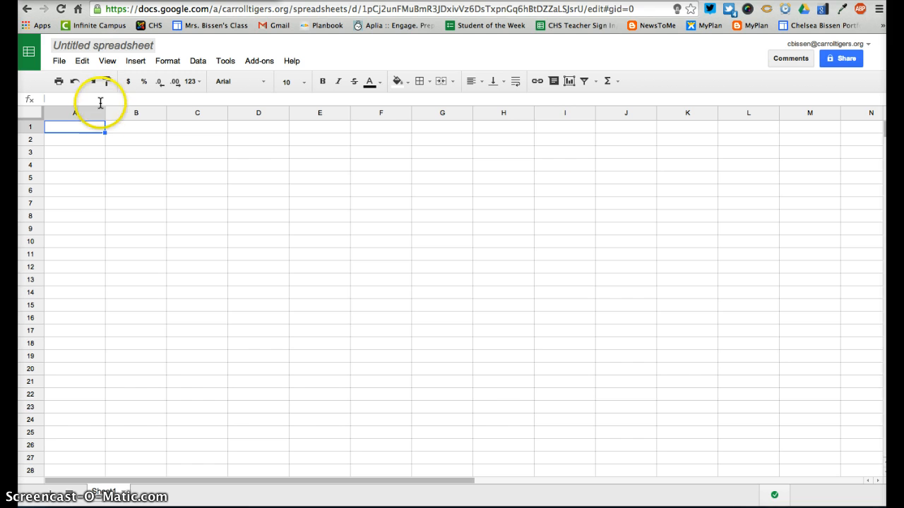
# Rename the untitled spreadsheet to the owner's surname followed by 'Example Spreadsheet'
pyautogui.click(72, 49)
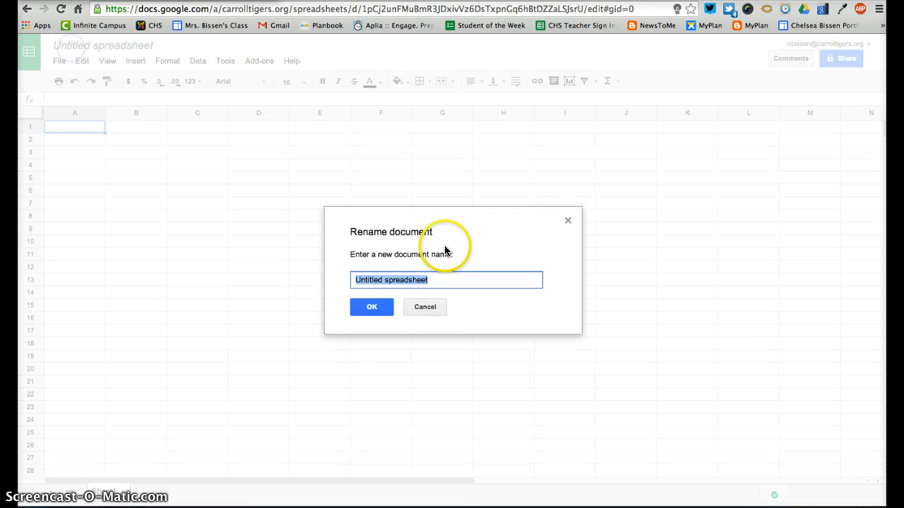
pyautogui.write('Bissen')
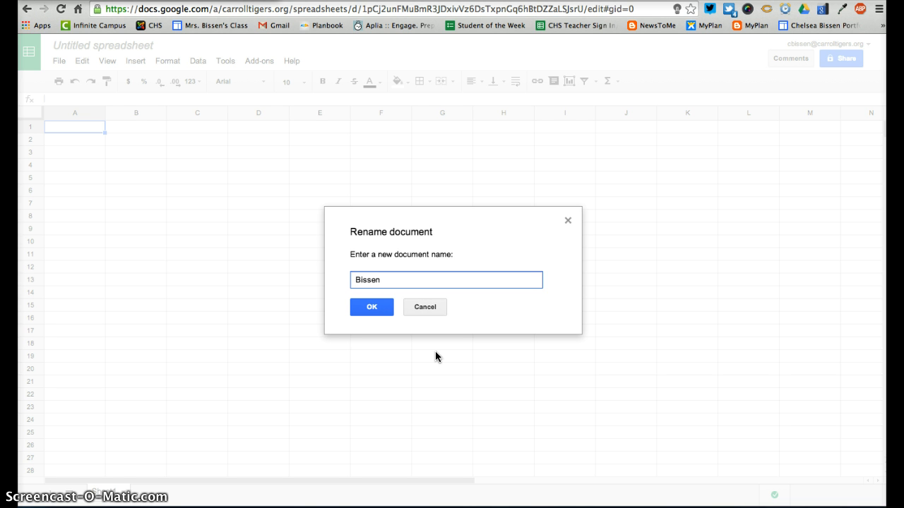
pyautogui.write(' Example Spreadsheet')
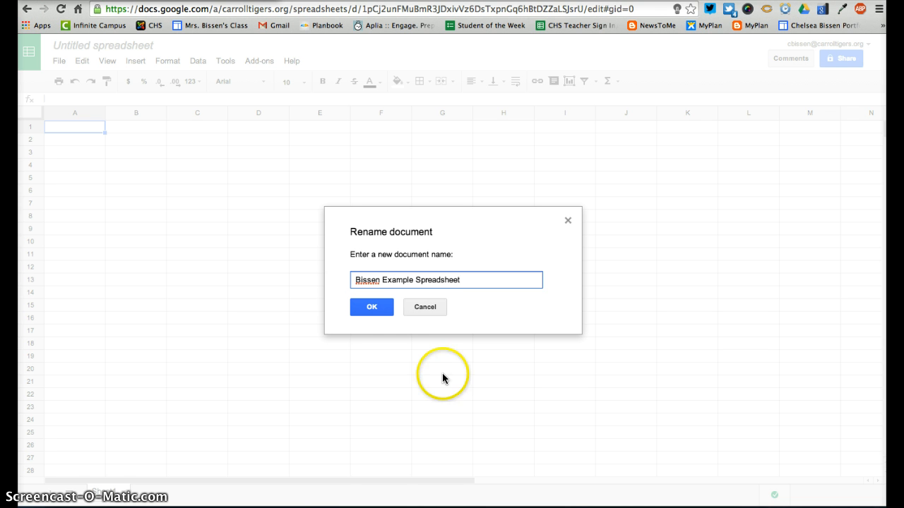
pyautogui.click(372, 308)
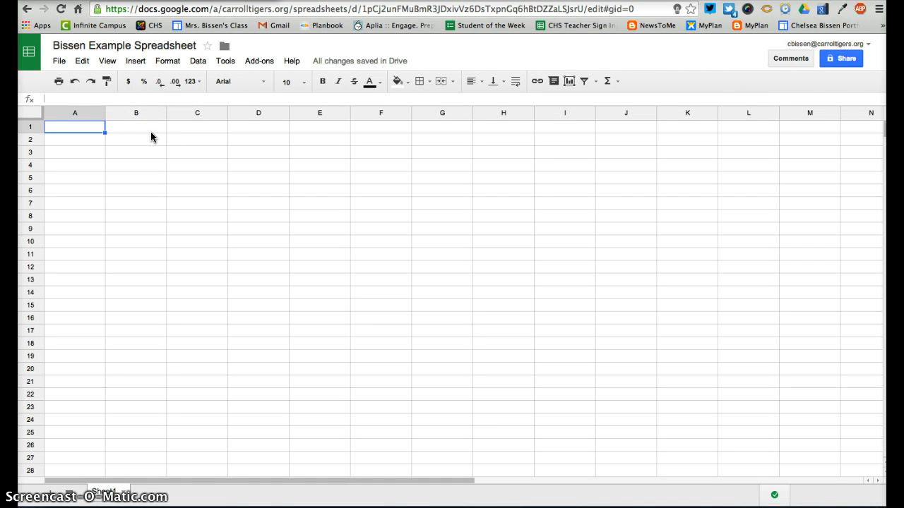
pyautogui.click(226, 46)
pyautogui.click(217, 110)
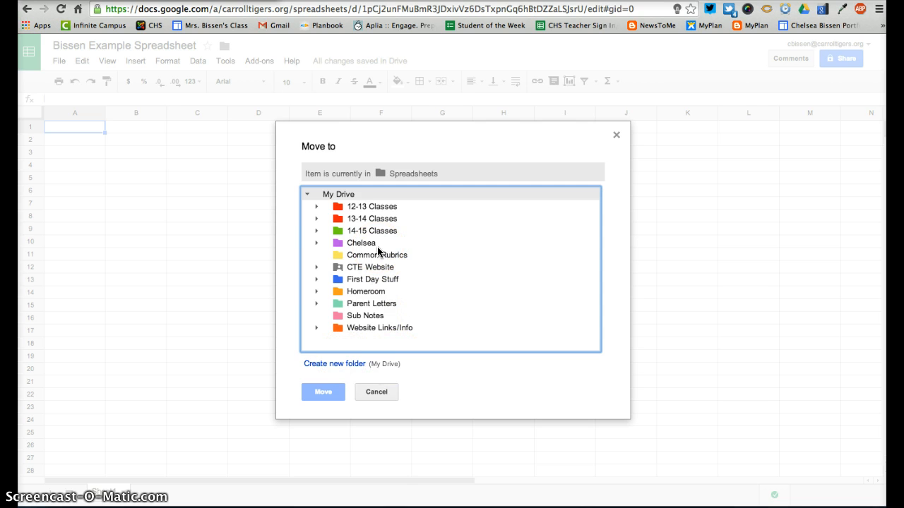
pyautogui.click(382, 392)
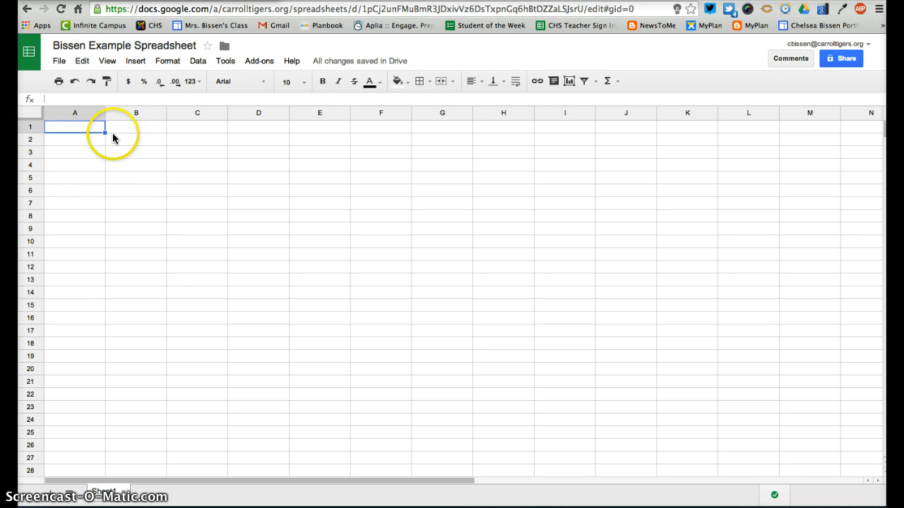
# Select cells B4, D4, D9, E8 and C8 in turn around the blank sheet
pyautogui.click(137, 165)
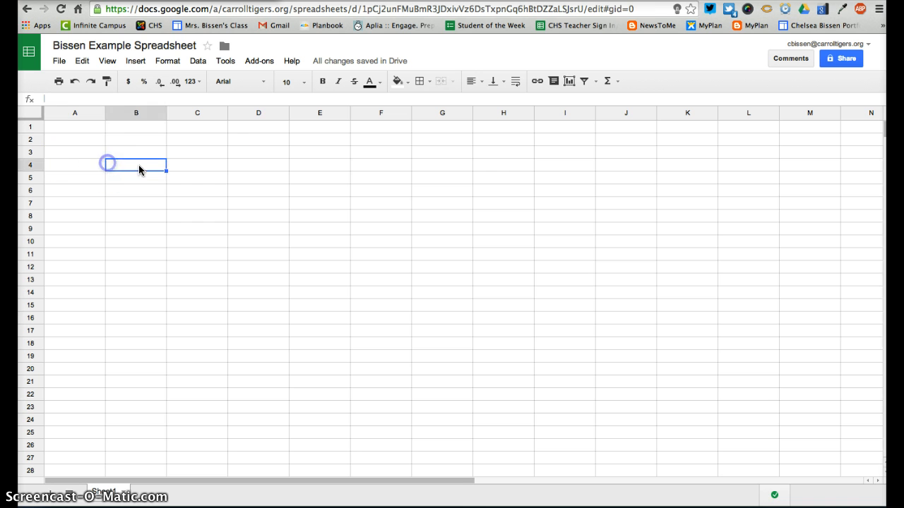
pyautogui.click(245, 171)
pyautogui.click(246, 223)
pyautogui.click(326, 213)
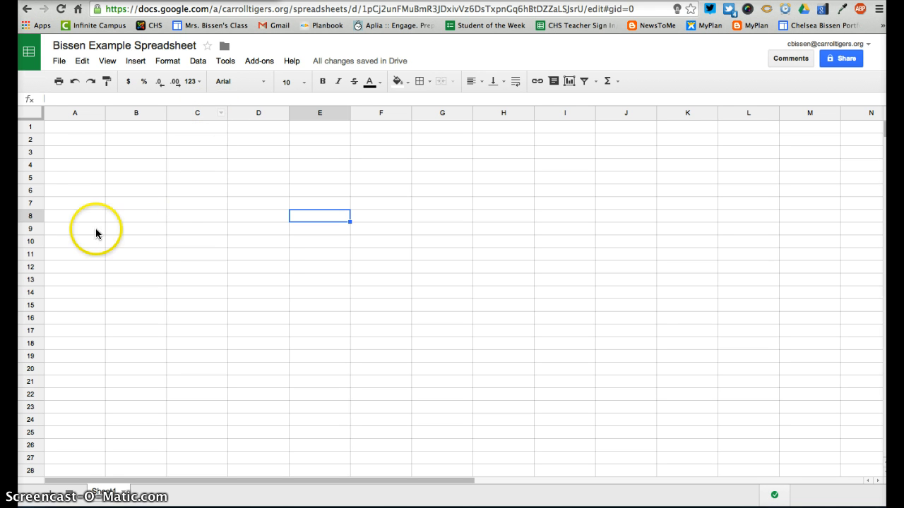
pyautogui.click(184, 215)
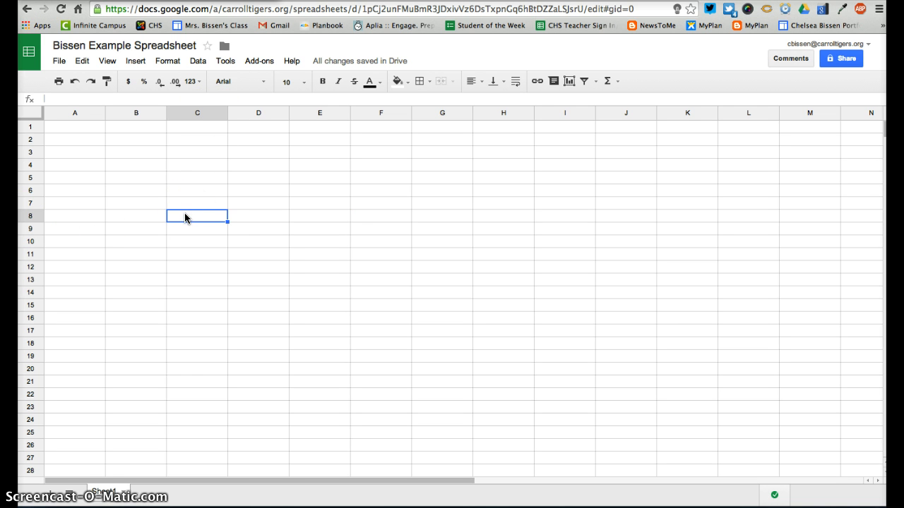
# Enter the owner's full name in cell A1, then reselect A1 for formatting
pyautogui.click(90, 128)
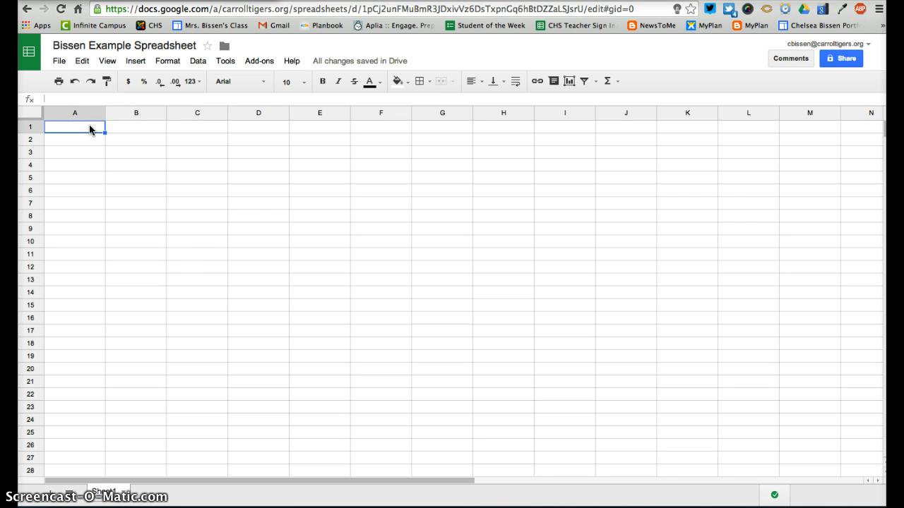
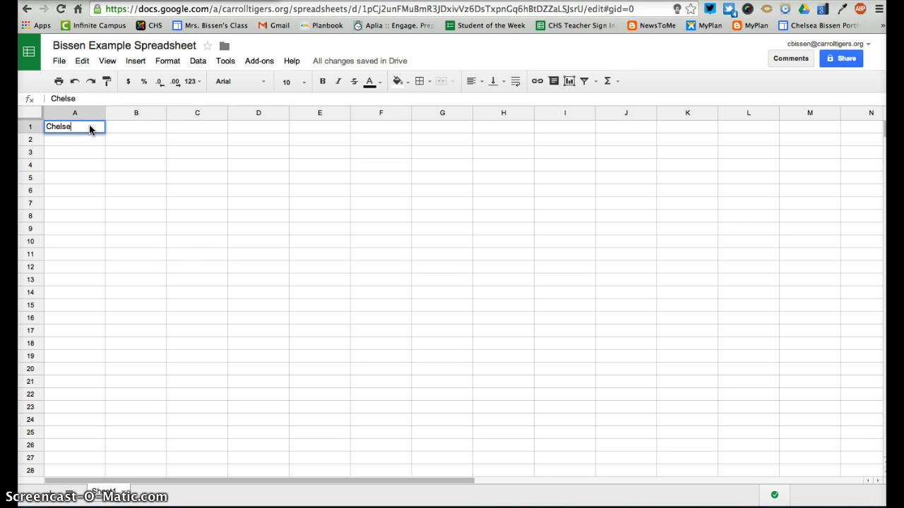
pyautogui.click(75, 191)
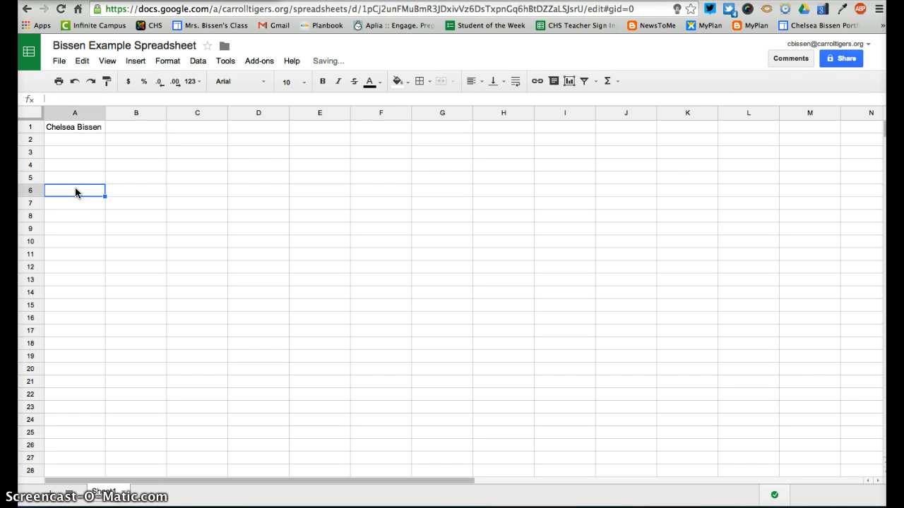
pyautogui.click(74, 131)
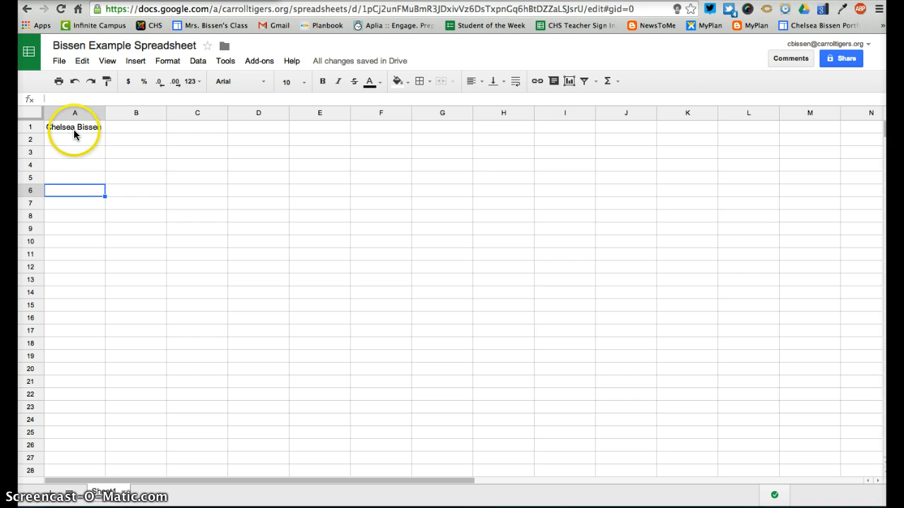
pyautogui.tripleClick(80, 99)
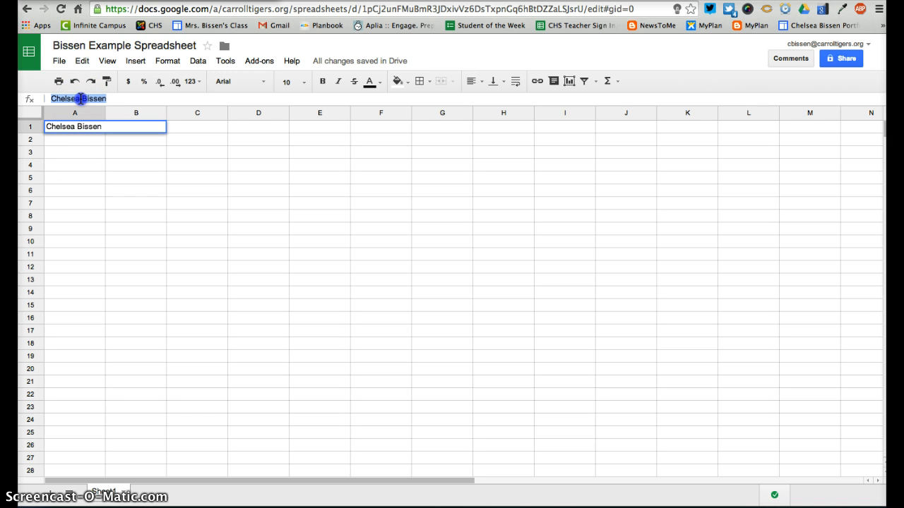
pyautogui.click(320, 141)
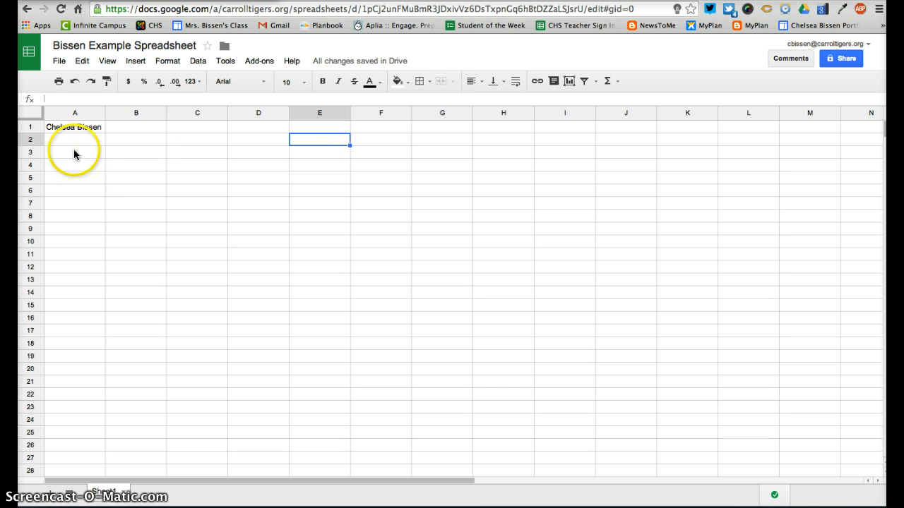
pyautogui.click(63, 129)
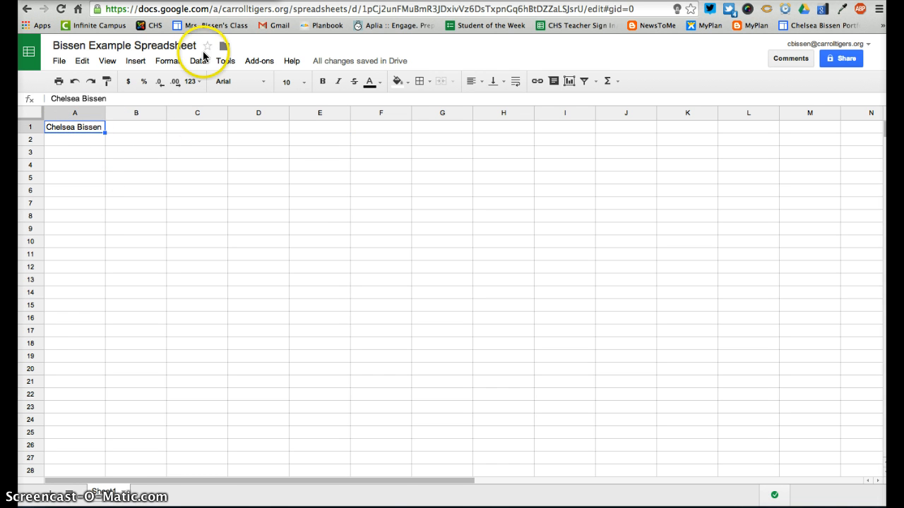
# Format the A1 name as bold orange text at font size 14
pyautogui.click(304, 82)
pyautogui.click(311, 218)
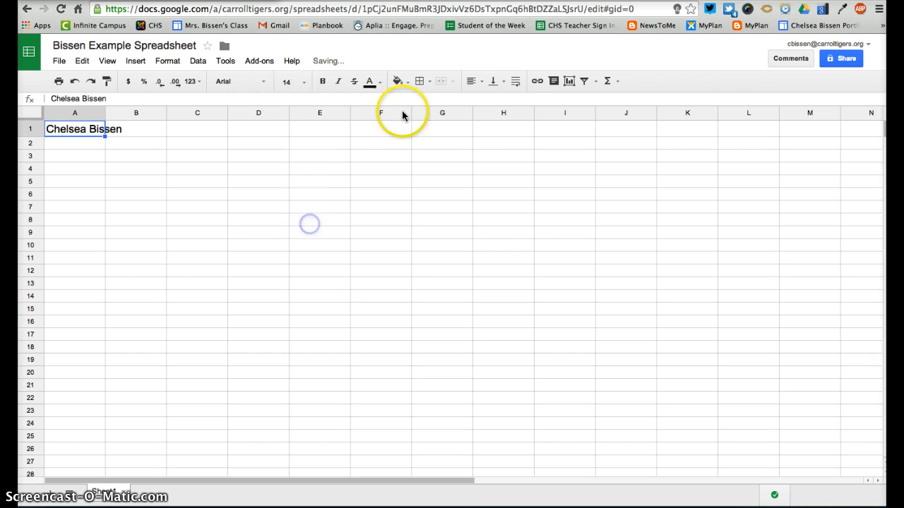
pyautogui.click(371, 82)
pyautogui.click(393, 135)
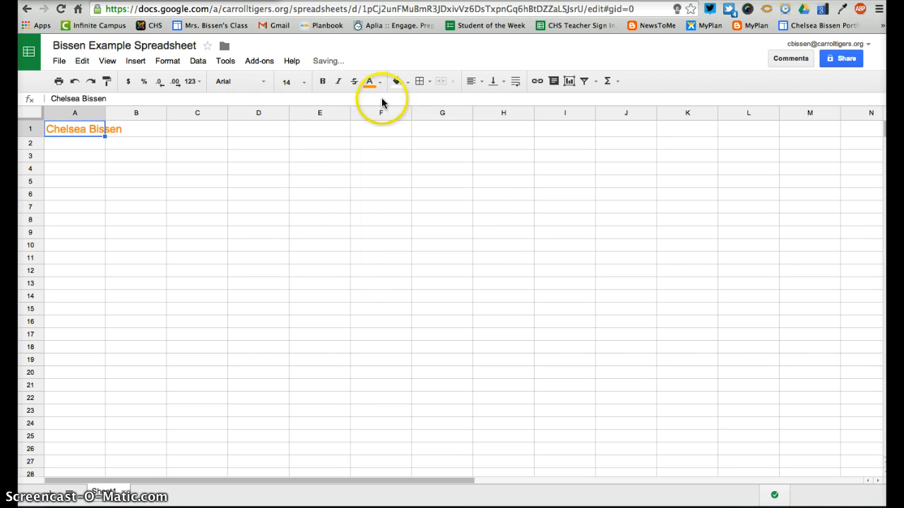
pyautogui.click(322, 81)
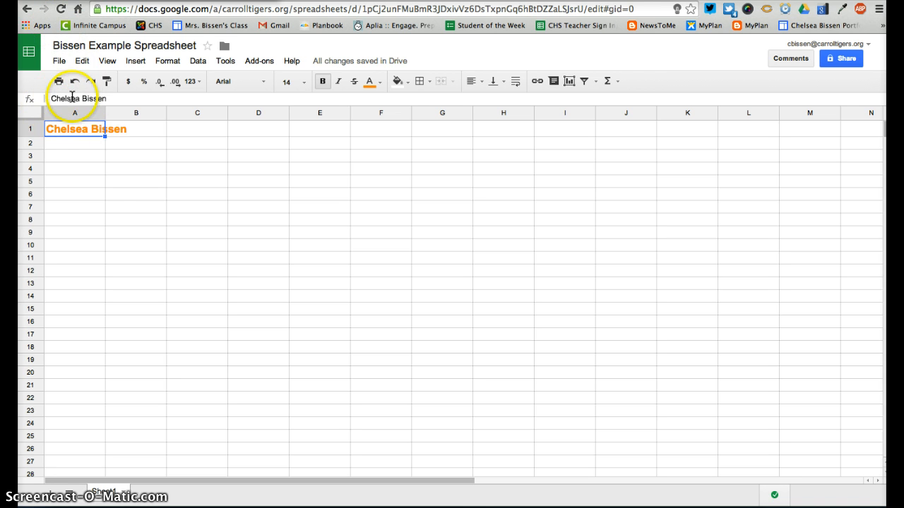
pyautogui.click(107, 170)
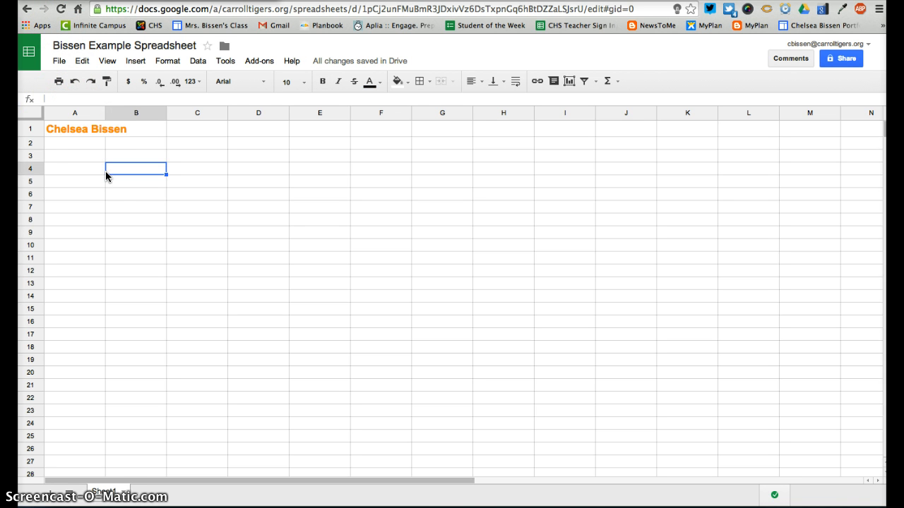
# Enter the headers Name, Address, Phone Number and Email across A2:D2
pyautogui.click(72, 143)
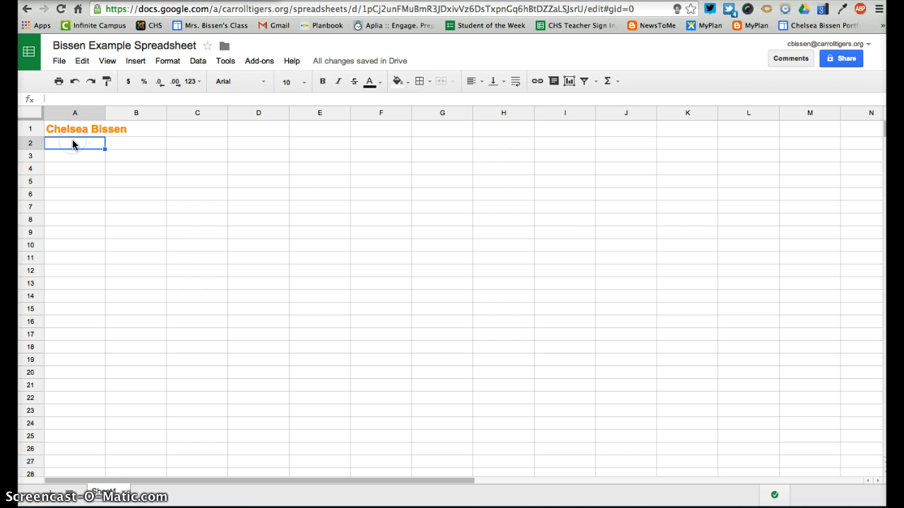
pyautogui.write('Name')
pyautogui.press('Tab')
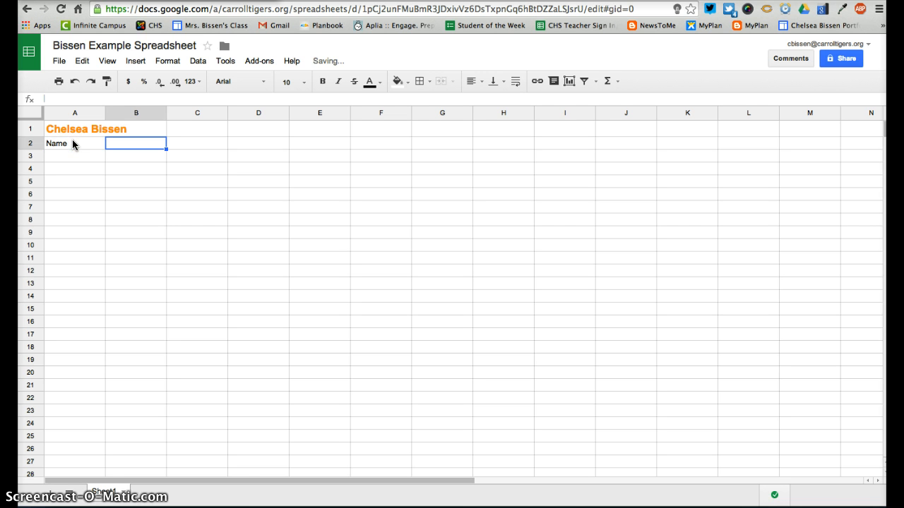
pyautogui.write('Address')
pyautogui.press('Tab')
pyautogui.write('Phone')
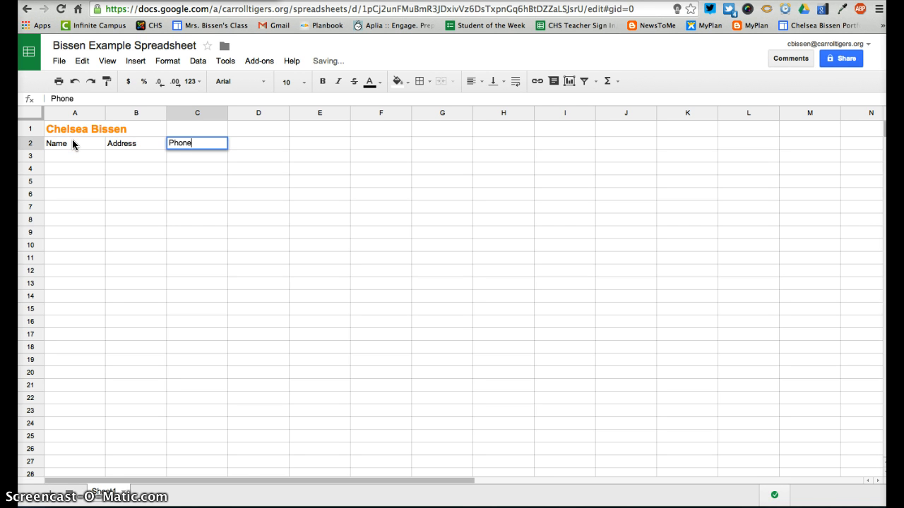
pyautogui.write(' Number')
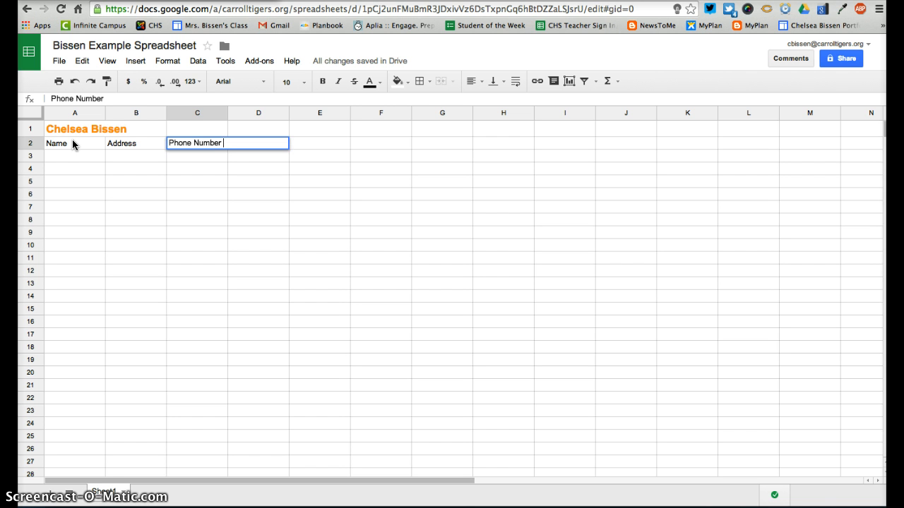
pyautogui.press('Tab')
pyautogui.write('Email')
pyautogui.click(125, 228)
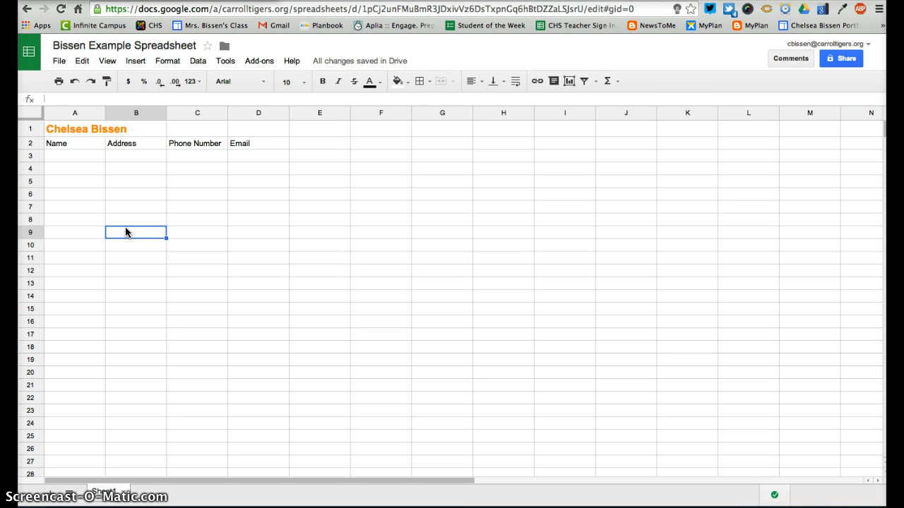
pyautogui.click(143, 192)
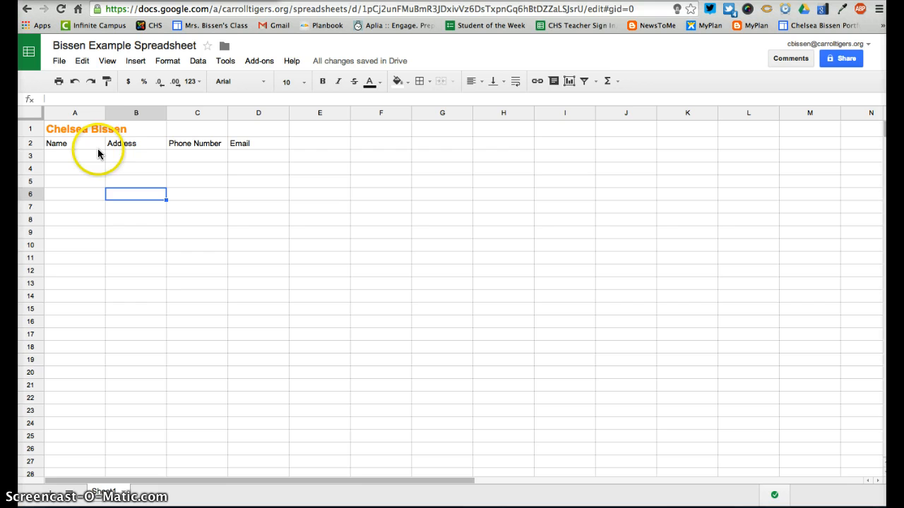
# Merge the title across A1:D1 and centre it horizontally
pyautogui.click(63, 130)
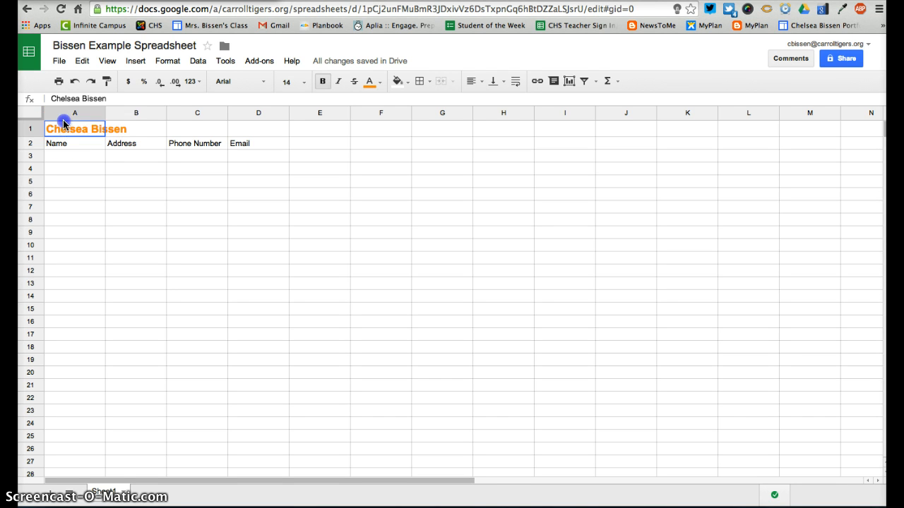
pyautogui.moveTo(64, 138); pyautogui.dragTo(260, 132)
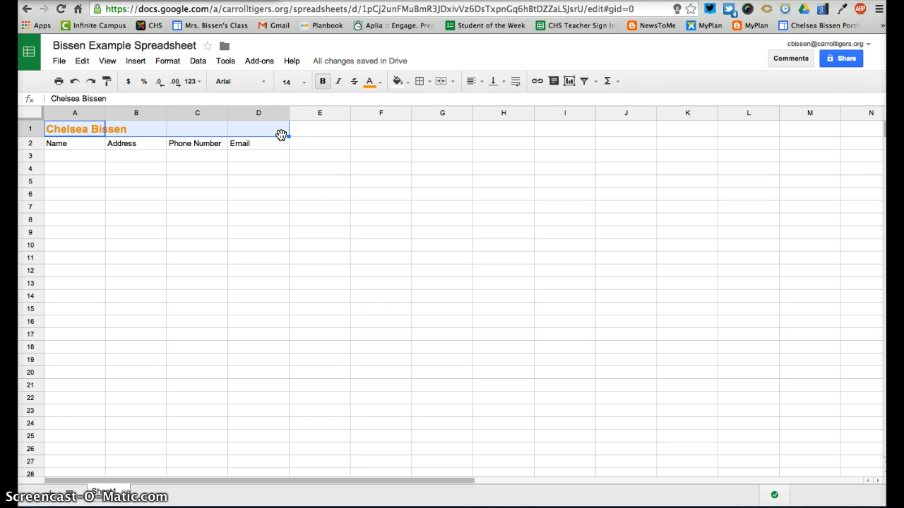
pyautogui.click(441, 82)
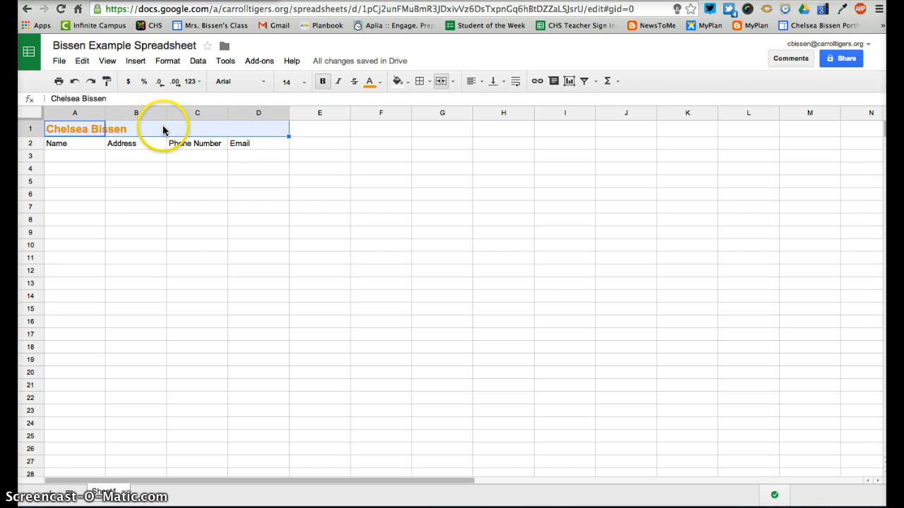
pyautogui.click(470, 81)
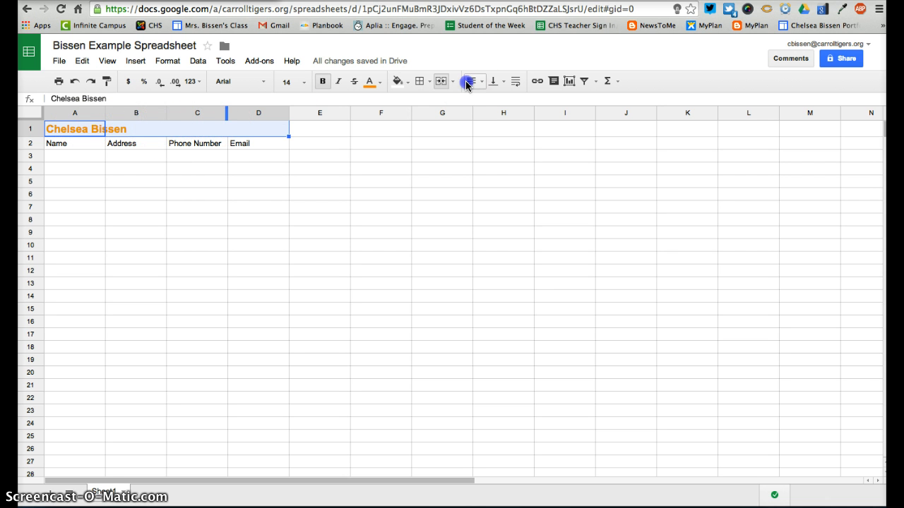
pyautogui.click(493, 104)
pyautogui.click(389, 248)
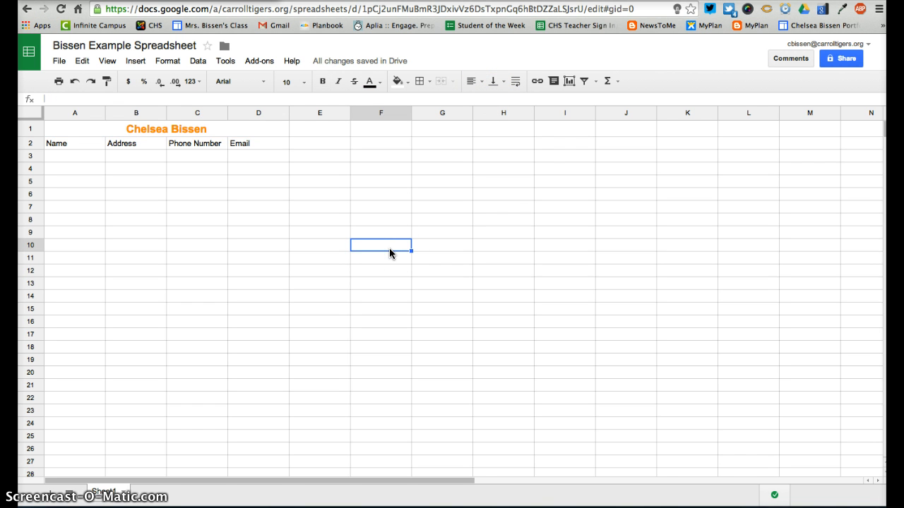
# Add an RSVP heading in cell E2
pyautogui.click(316, 143)
pyautogui.write('RSVP')
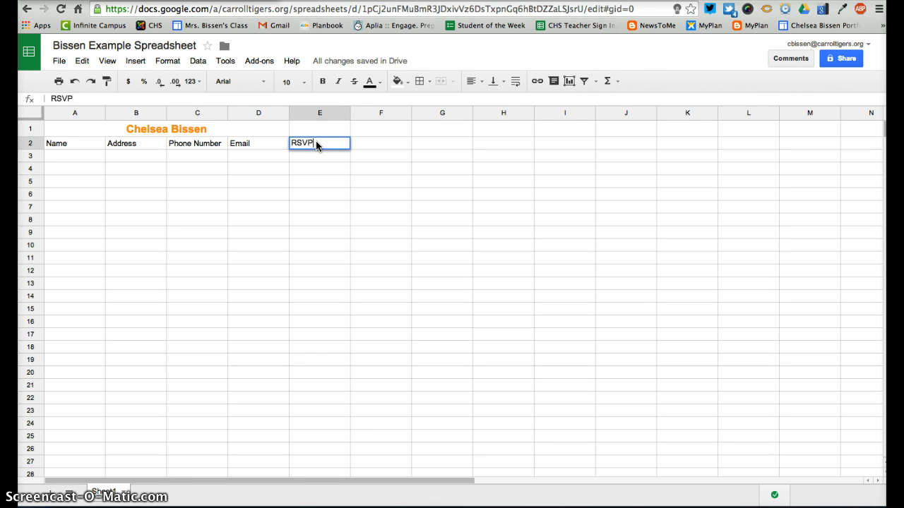
pyautogui.click(304, 234)
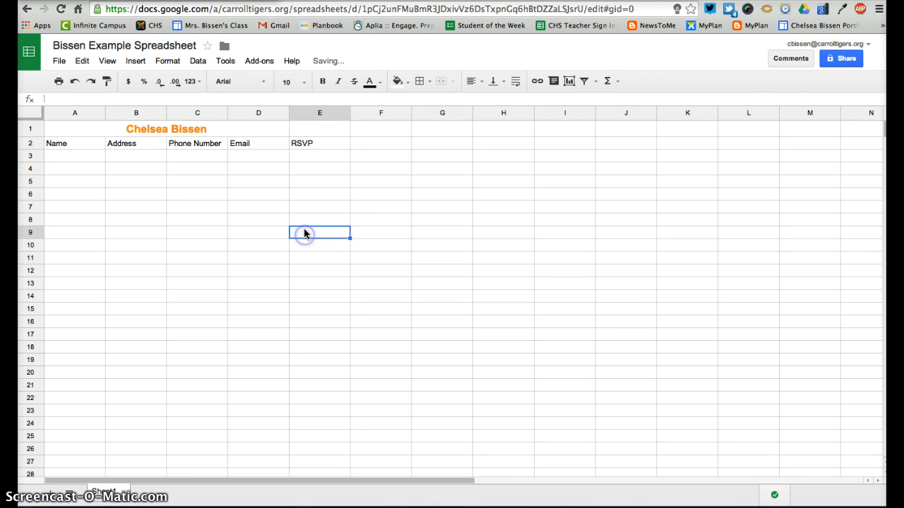
# Extend the title merge to cover A1:E1
pyautogui.click(275, 133)
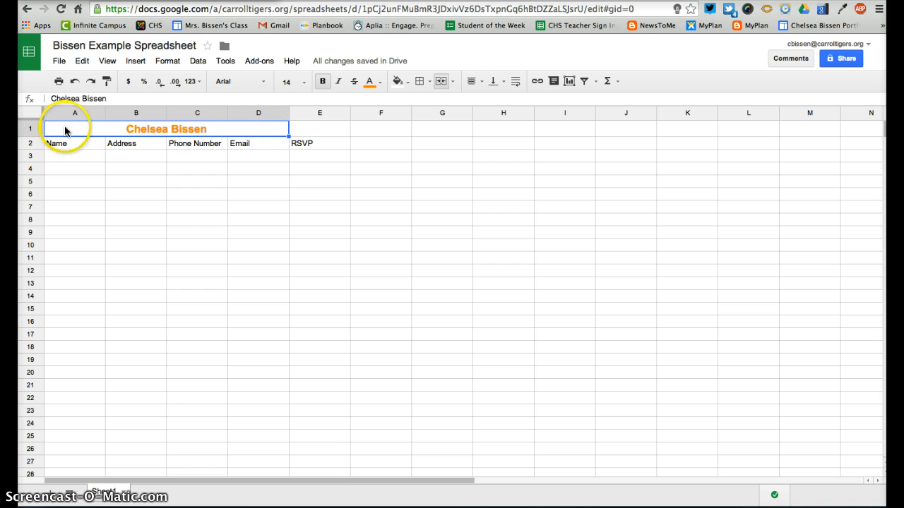
pyautogui.click(255, 129)
pyautogui.moveTo(255, 129); pyautogui.dragTo(298, 127)
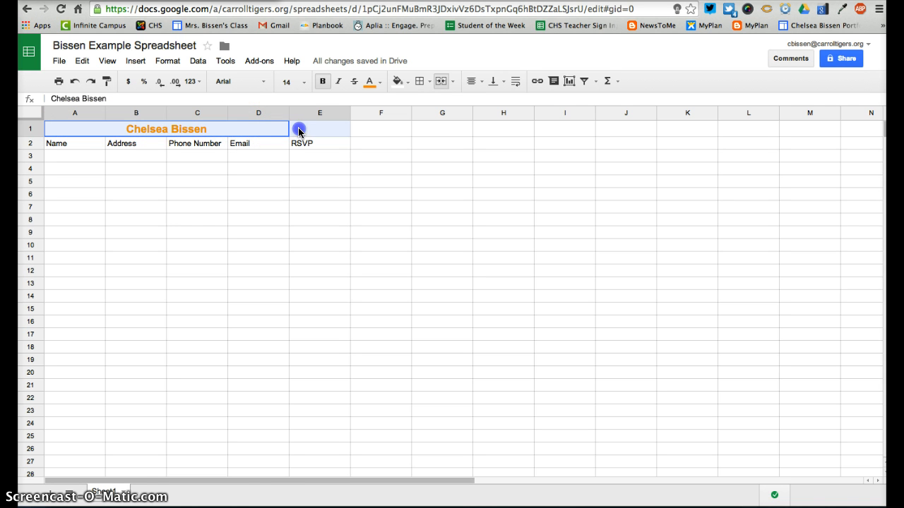
pyautogui.click(443, 82)
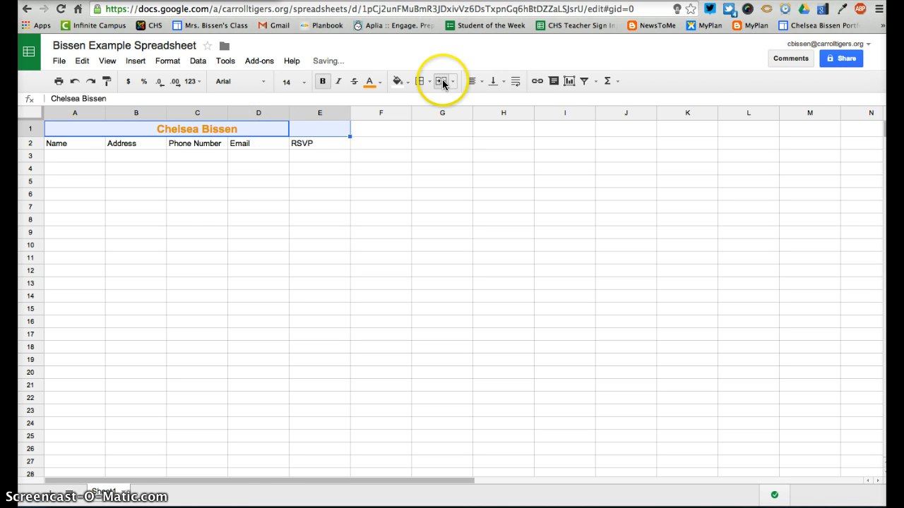
pyautogui.click(401, 217)
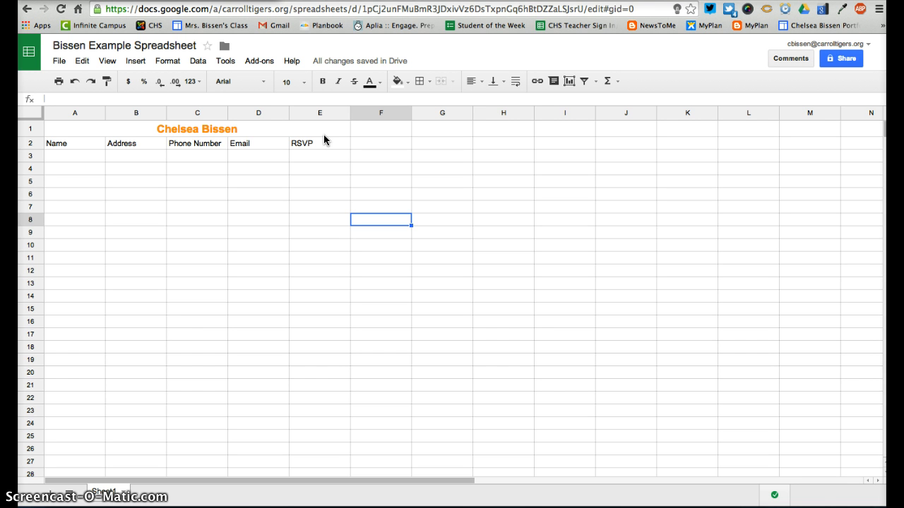
# Change the A2 heading from Name to Last Name
pyautogui.click(90, 144)
pyautogui.write('Last')
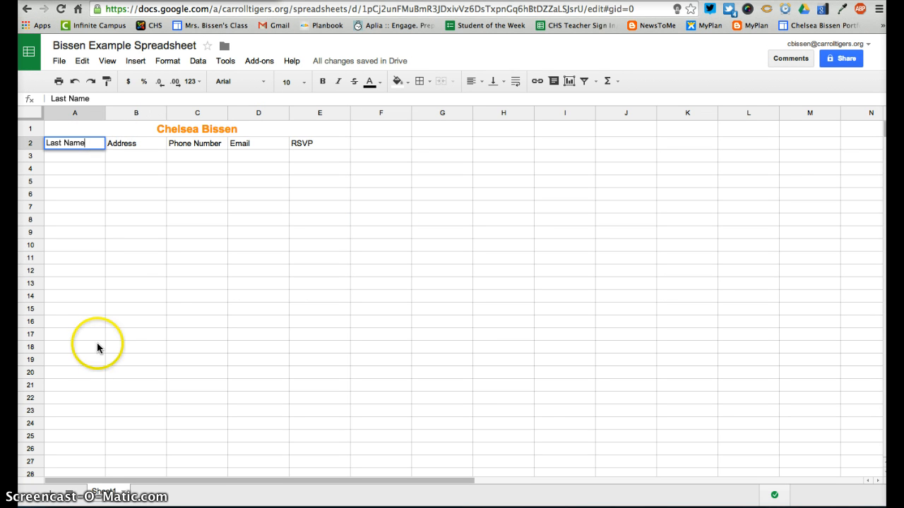
pyautogui.click(110, 309)
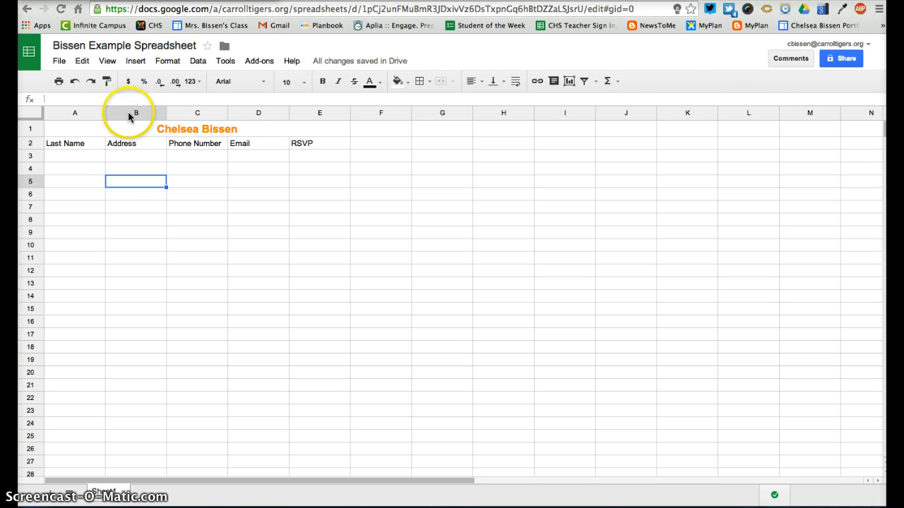
# Insert a new column B before Address and head it First Name
pyautogui.click(129, 115)
pyautogui.click(161, 114)
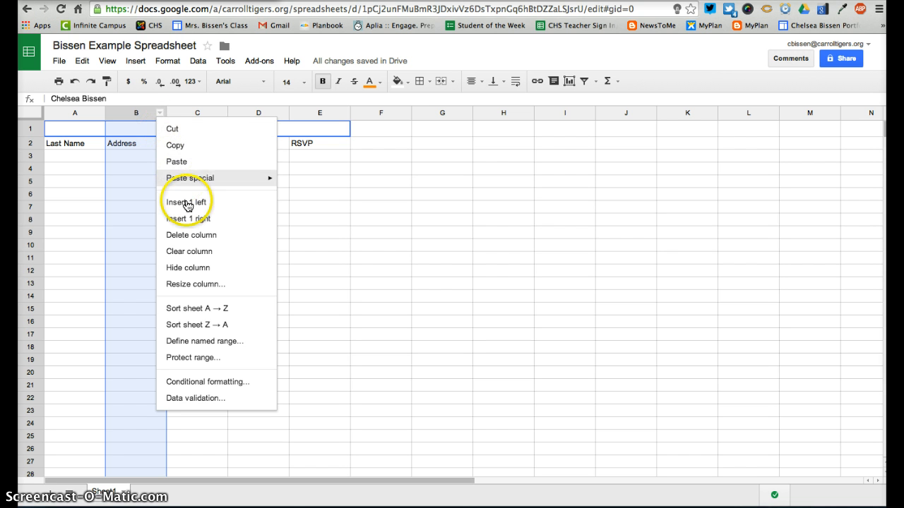
pyautogui.click(190, 206)
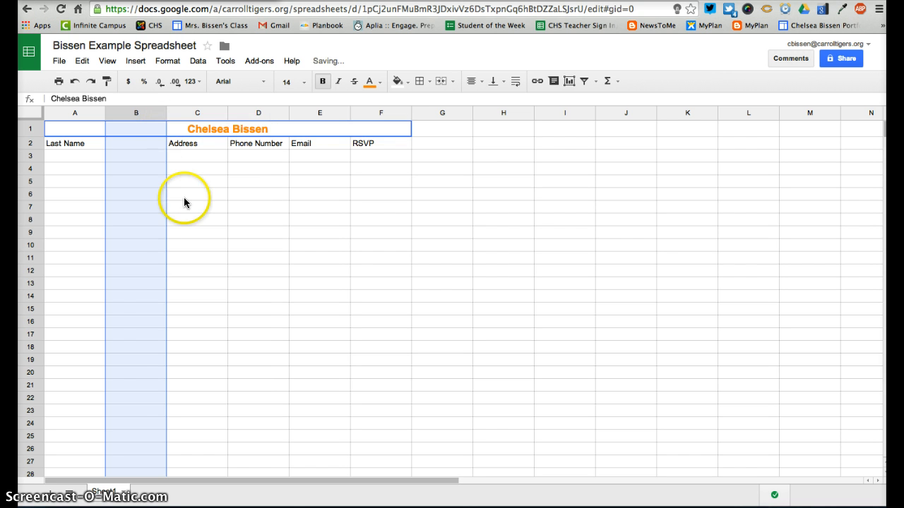
pyautogui.click(148, 151)
pyautogui.moveTo(147, 144); pyautogui.dragTo(146, 129)
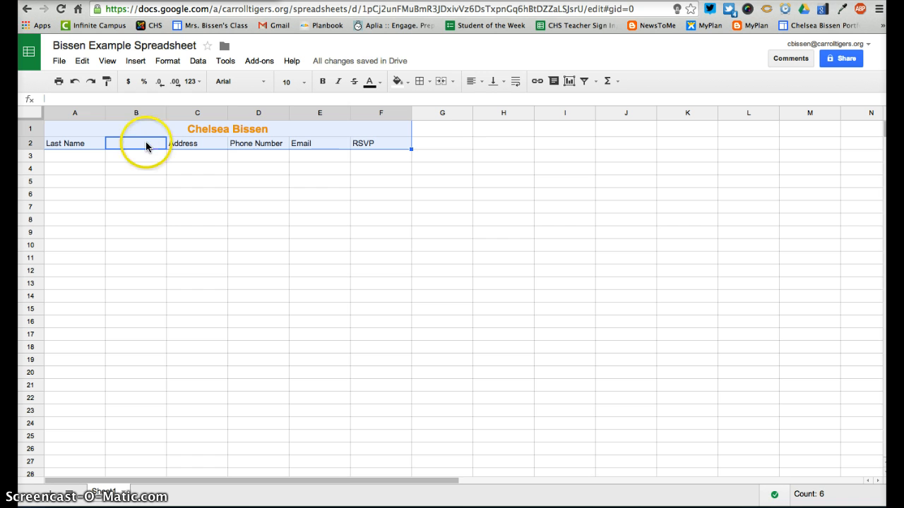
pyautogui.click(144, 147)
pyautogui.write('First Name')
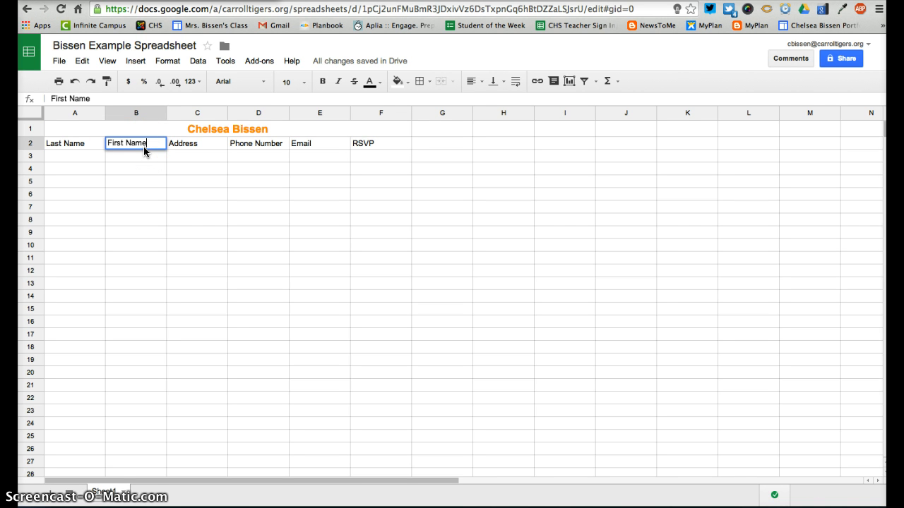
pyautogui.click(121, 181)
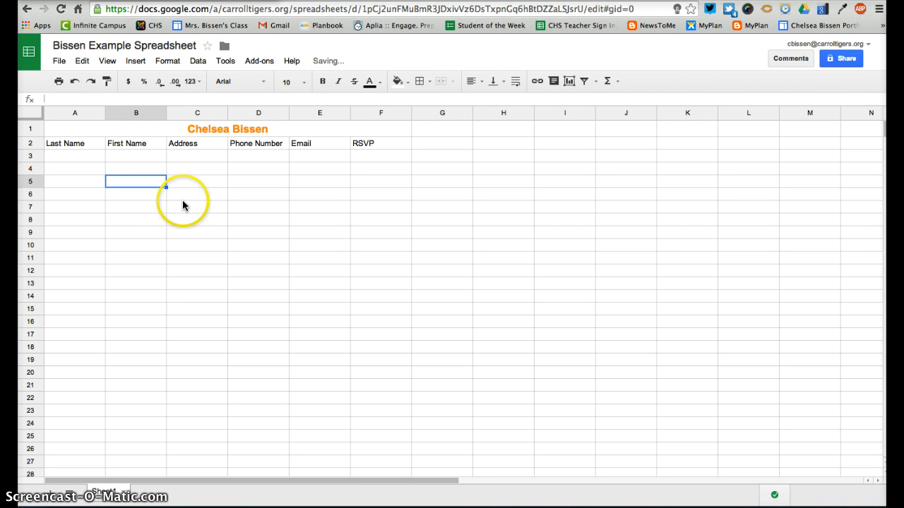
# Make the header row A2:F2 bold
pyautogui.moveTo(81, 146); pyautogui.dragTo(393, 143)
pyautogui.click(318, 219)
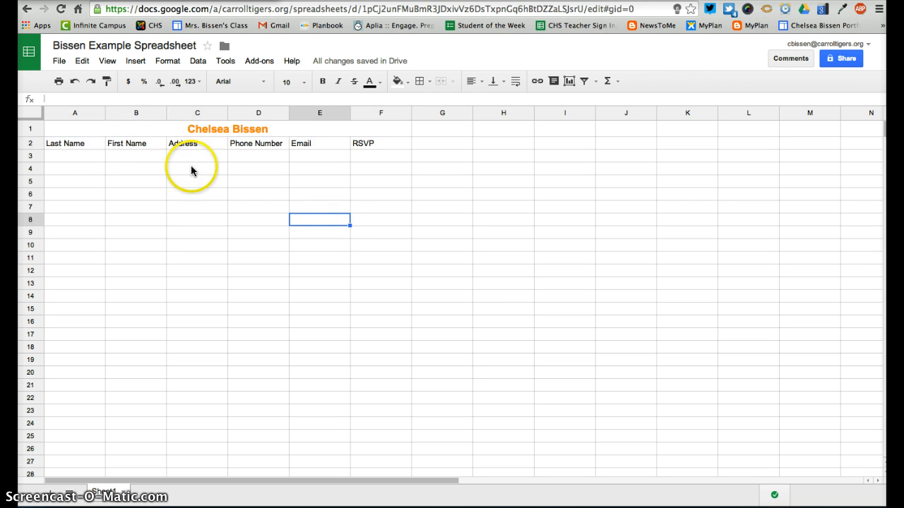
pyautogui.moveTo(78, 147); pyautogui.dragTo(399, 146)
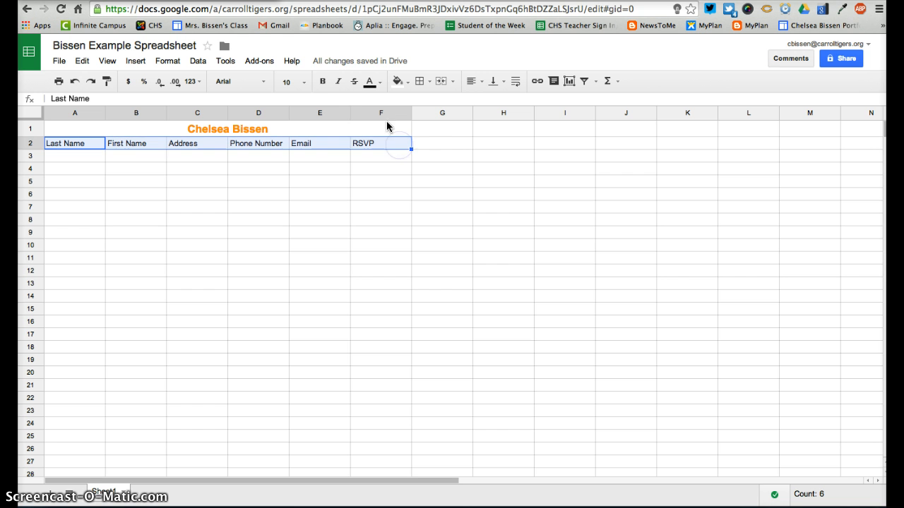
pyautogui.click(322, 81)
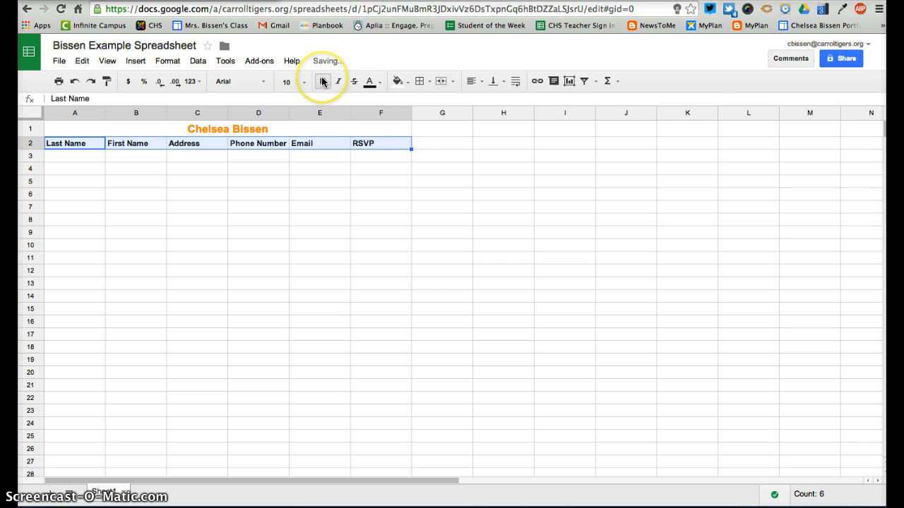
pyautogui.click(324, 178)
# Fill row 3 with a sample contact: last and first name, address, phone, placeholder email, RSVP
pyautogui.click(92, 158)
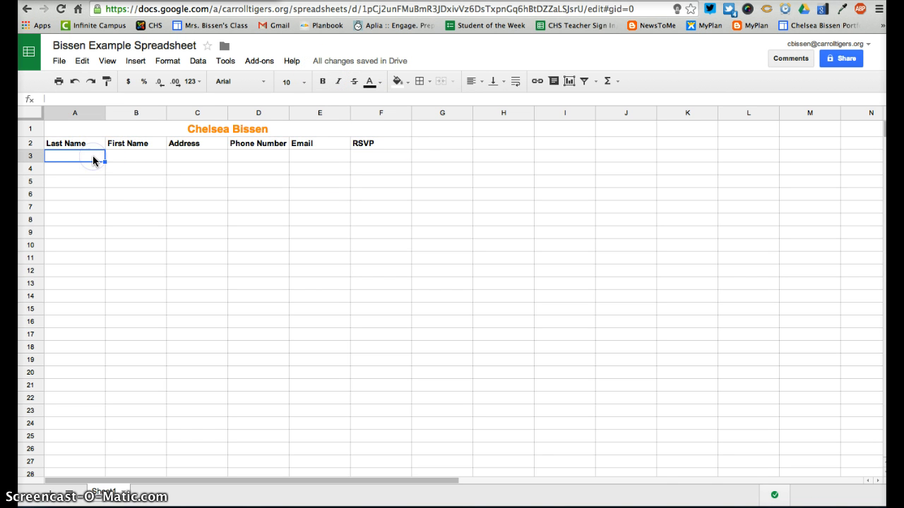
pyautogui.press('Tab')
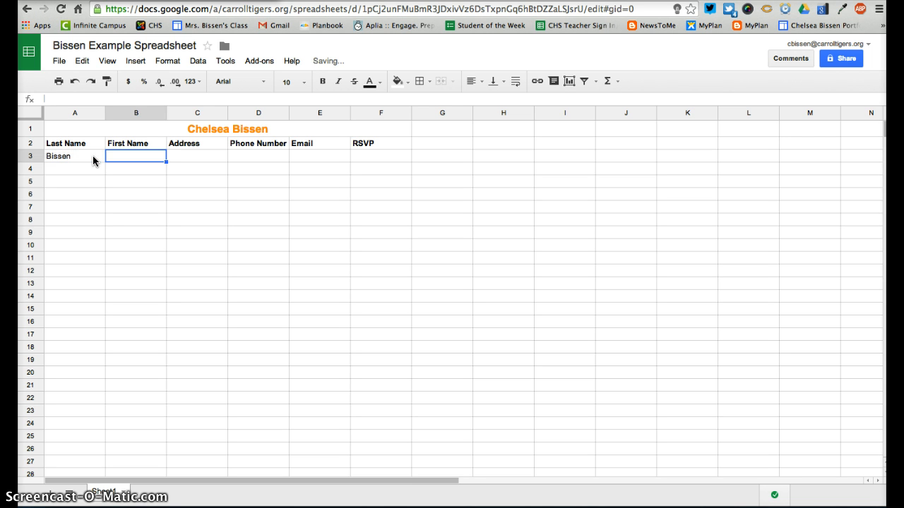
pyautogui.press('Tab')
pyautogui.write('1111 L')
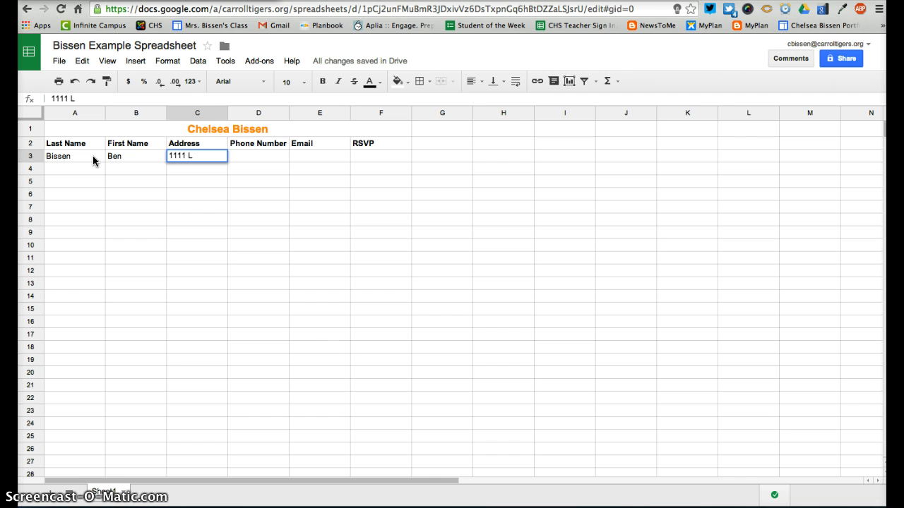
pyautogui.press('Tab')
pyautogui.write('712712712')
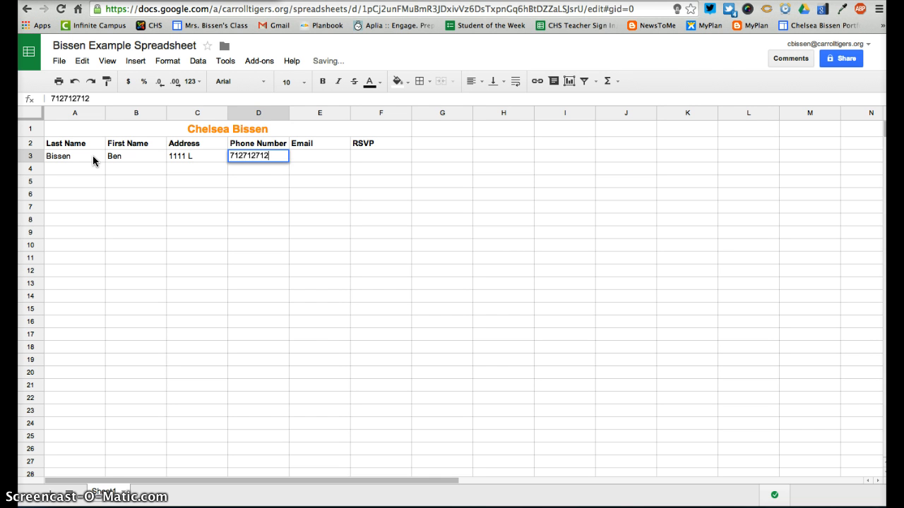
pyautogui.press('Tab')
pyautogui.write('asdlkfj;')
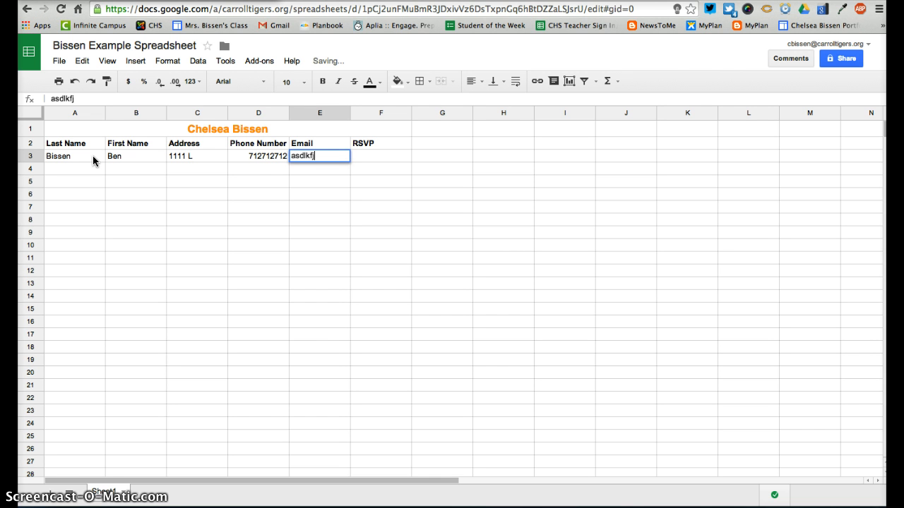
pyautogui.press('Tab')
pyautogui.write('YEs')
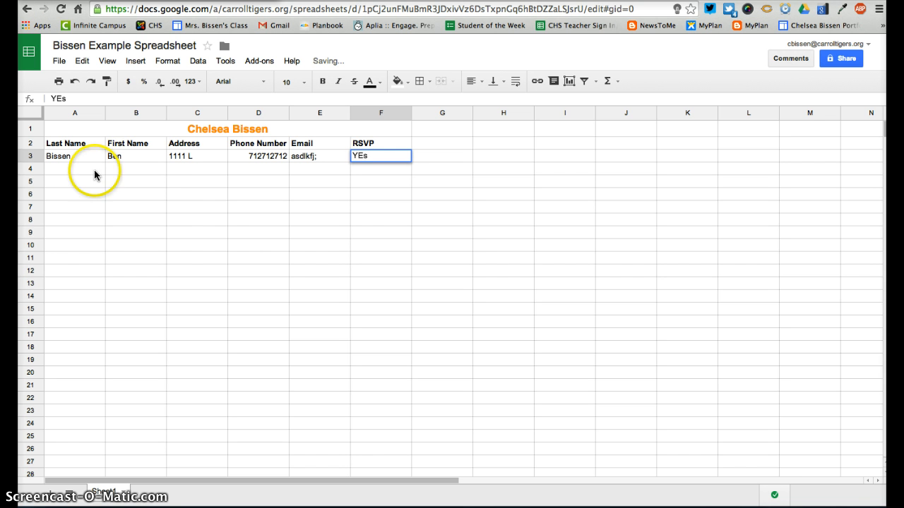
pyautogui.click(240, 246)
# Correct the RSVP entry in F3 to read Yes
pyautogui.click(374, 158)
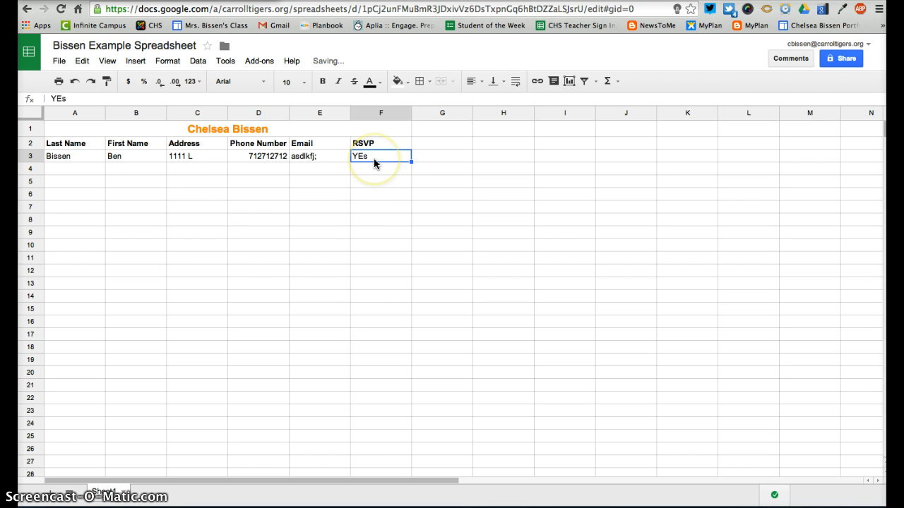
pyautogui.write('Y')
pyautogui.click(425, 373)
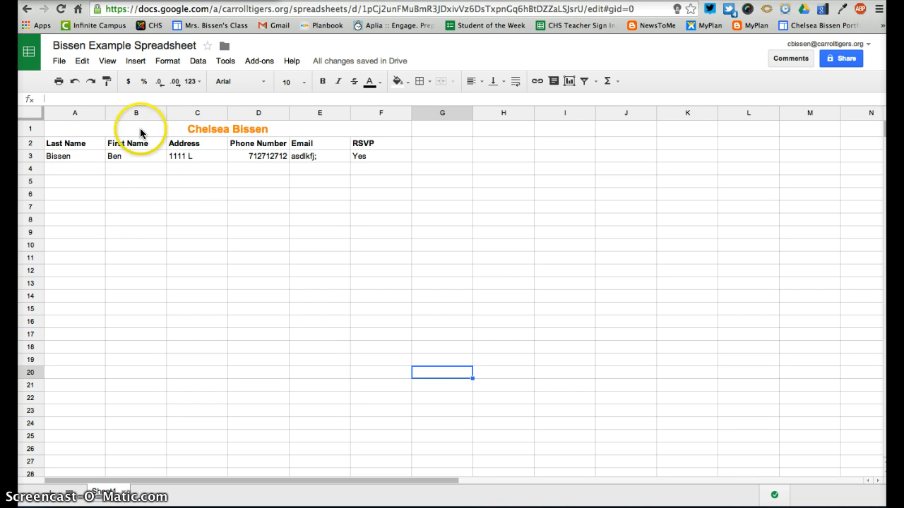
# Apply borders to every cell of the table range A1:F25
pyautogui.moveTo(73, 136); pyautogui.dragTo(45, 438)
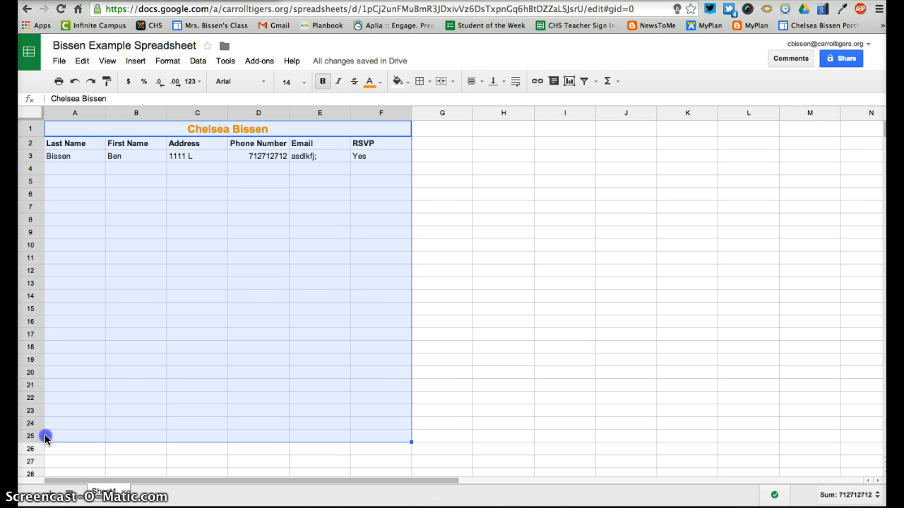
pyautogui.click(421, 82)
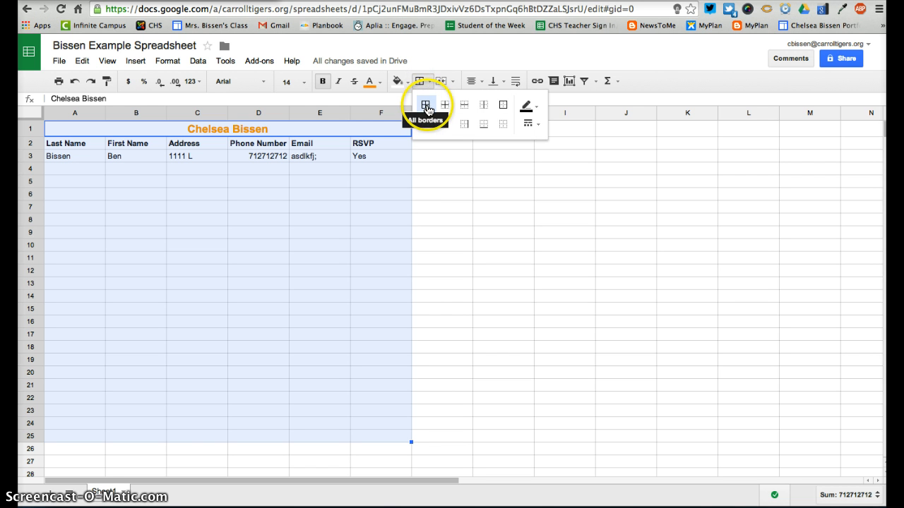
pyautogui.click(426, 106)
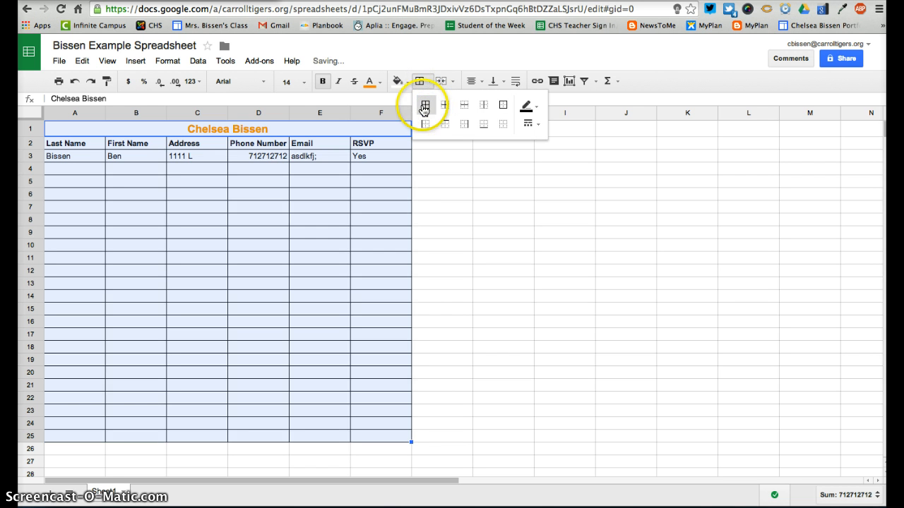
pyautogui.click(504, 108)
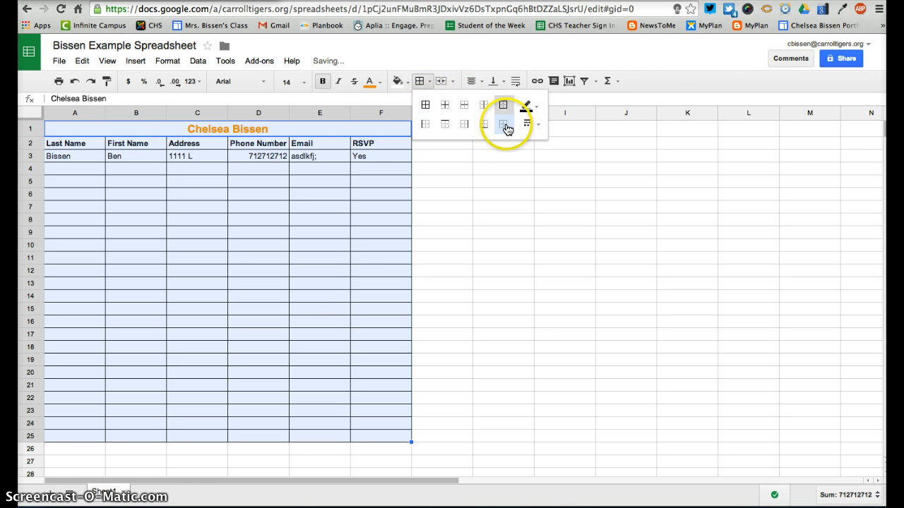
pyautogui.click(502, 126)
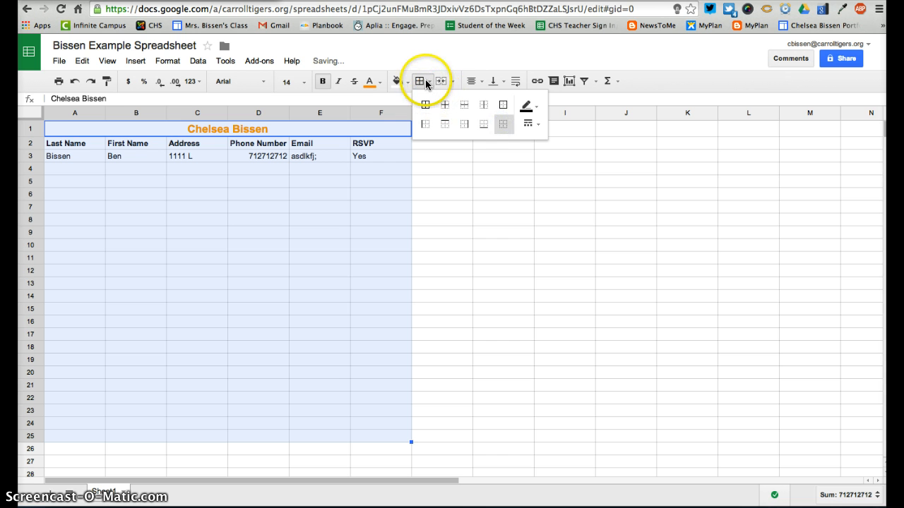
pyautogui.click(502, 106)
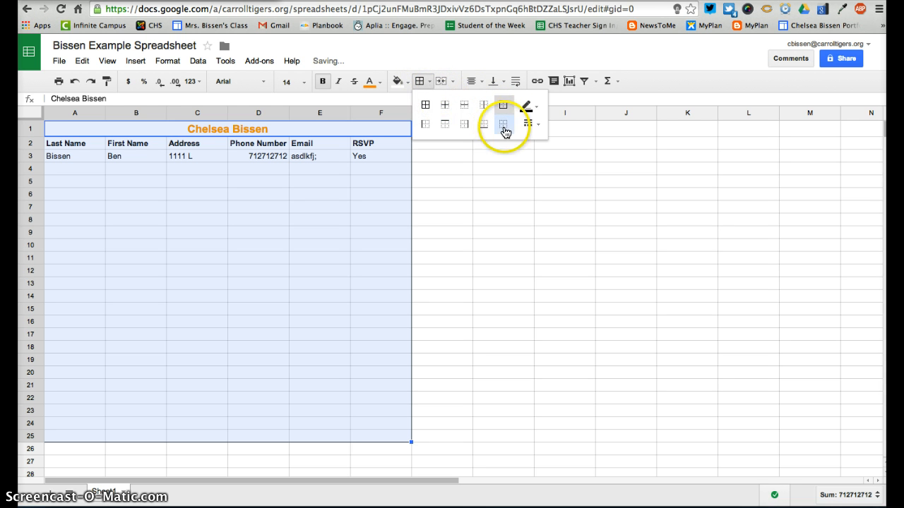
pyautogui.click(426, 106)
# Try blue dashed borders, then settle on solid black border lines
pyautogui.click(528, 106)
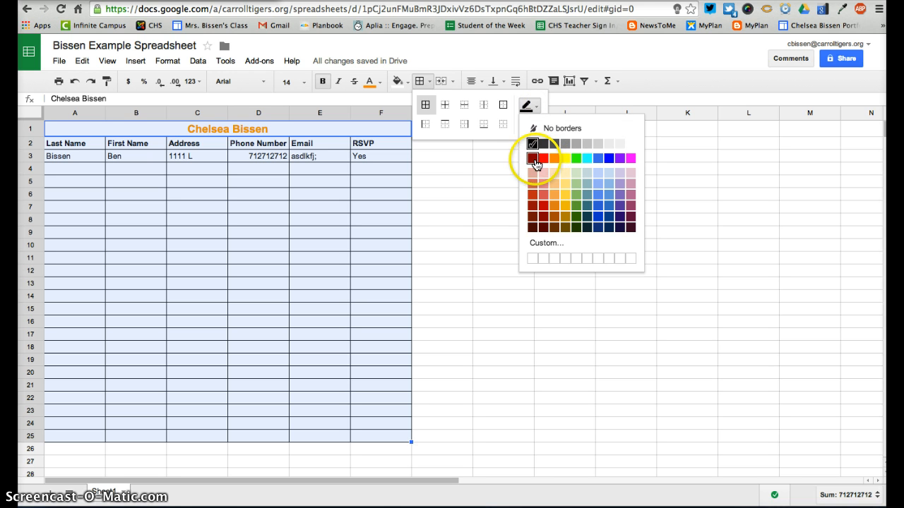
pyautogui.click(608, 159)
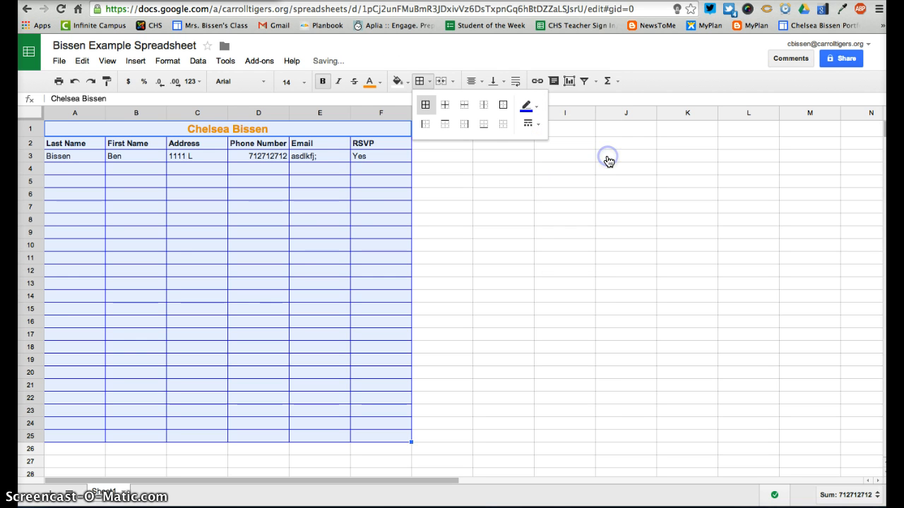
pyautogui.click(528, 124)
pyautogui.click(546, 169)
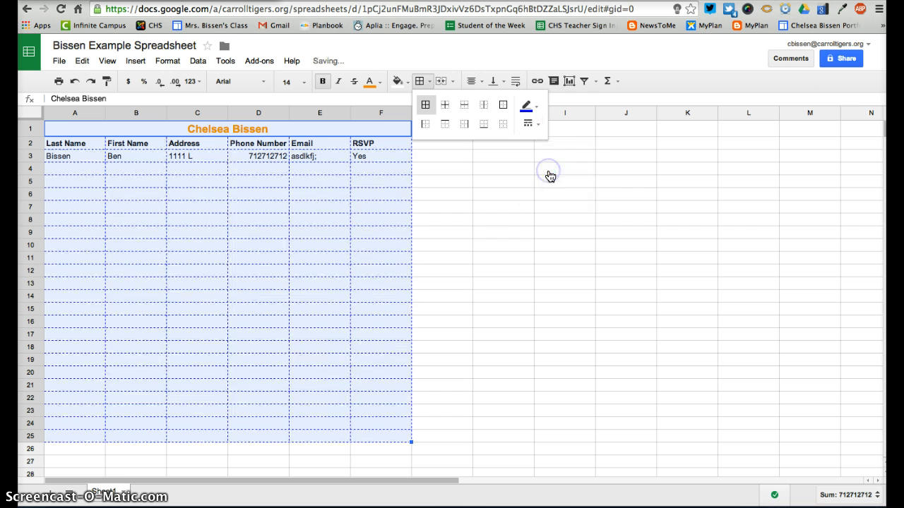
pyautogui.click(528, 127)
pyautogui.click(542, 145)
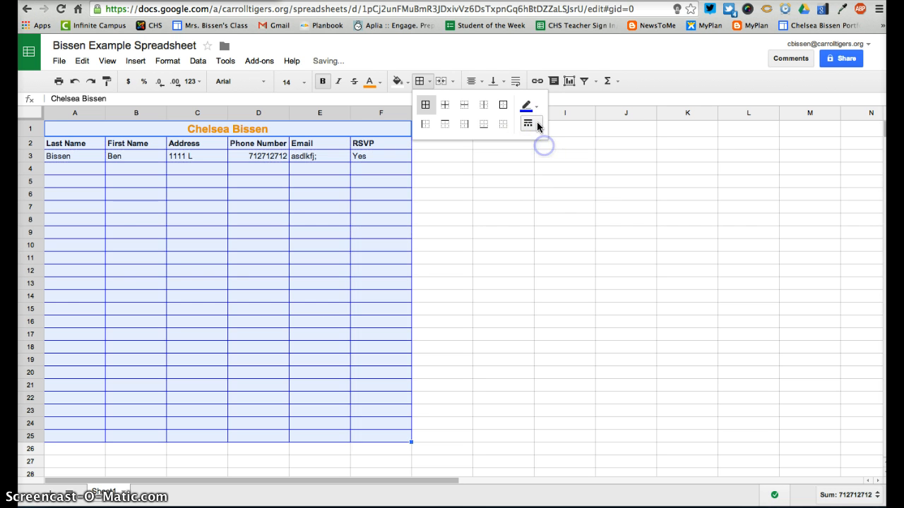
pyautogui.click(526, 108)
pyautogui.click(533, 144)
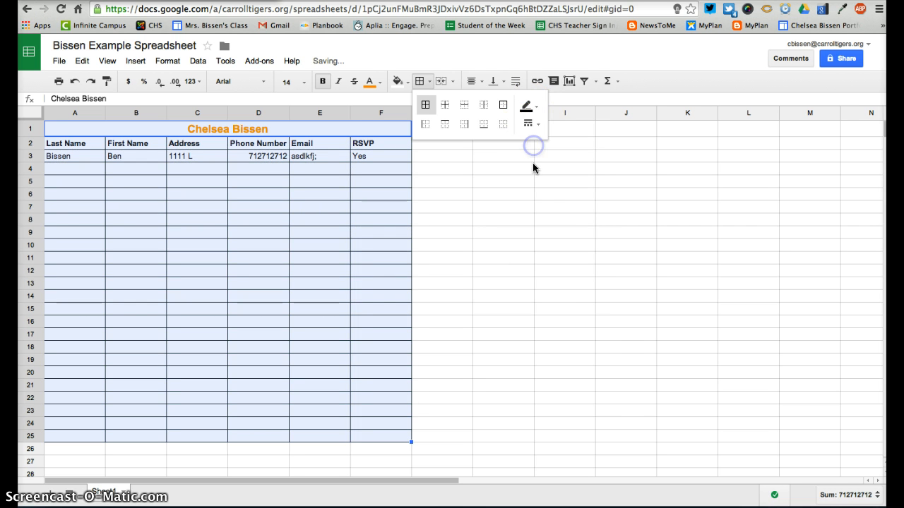
pyautogui.click(489, 237)
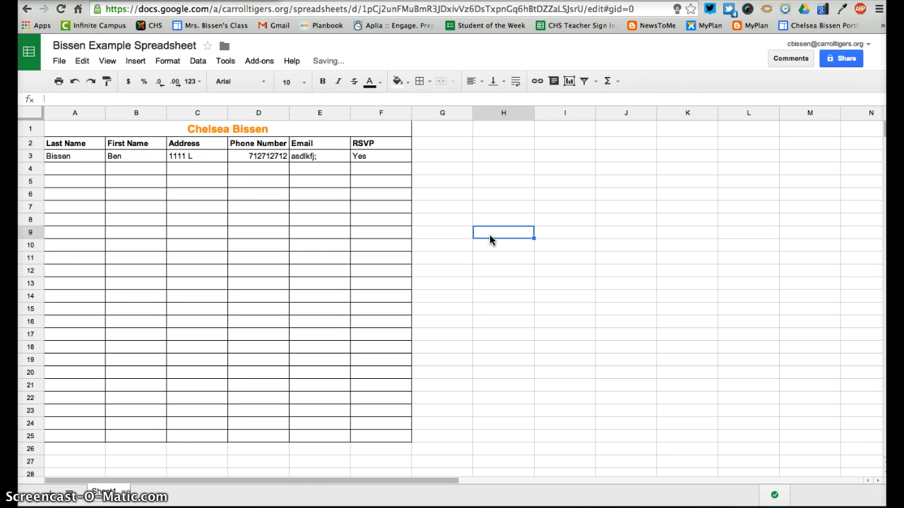
# Insert a blank row above row 3
pyautogui.click(31, 156)
pyautogui.click(37, 155)
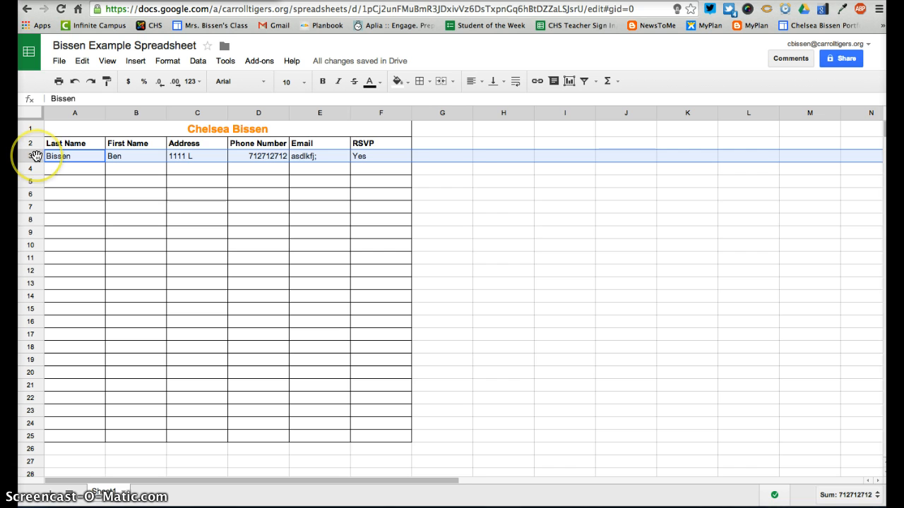
pyautogui.rightClick(36, 155)
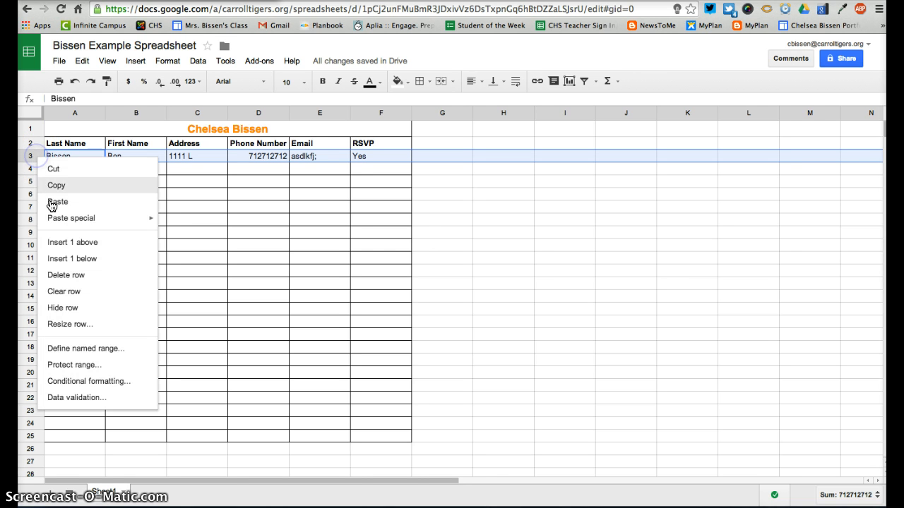
pyautogui.click(91, 244)
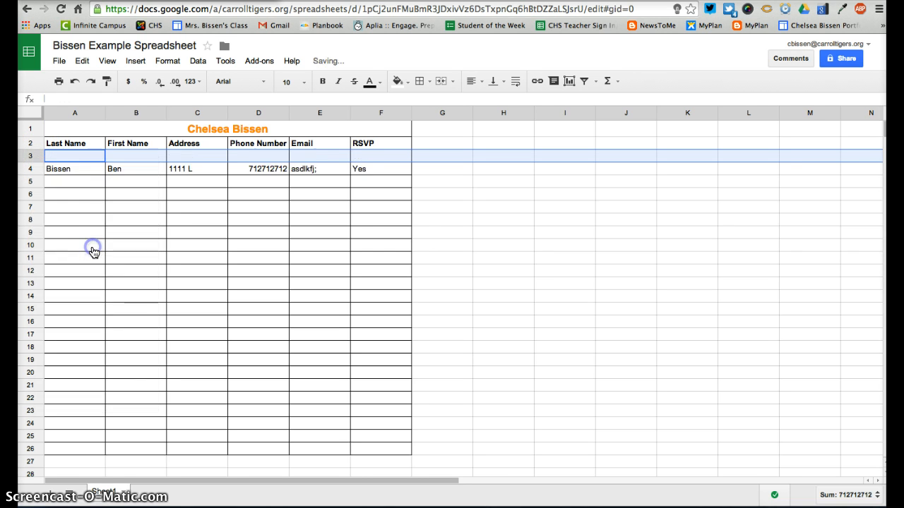
# Enter a second contact's last name in A3 and first name in B3
pyautogui.click(85, 160)
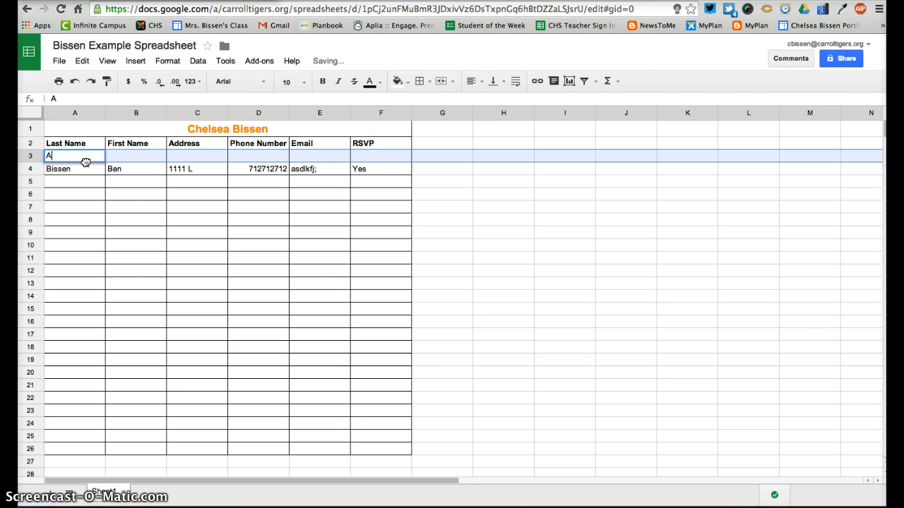
pyautogui.press('Tab')
pyautogui.press('Tab')
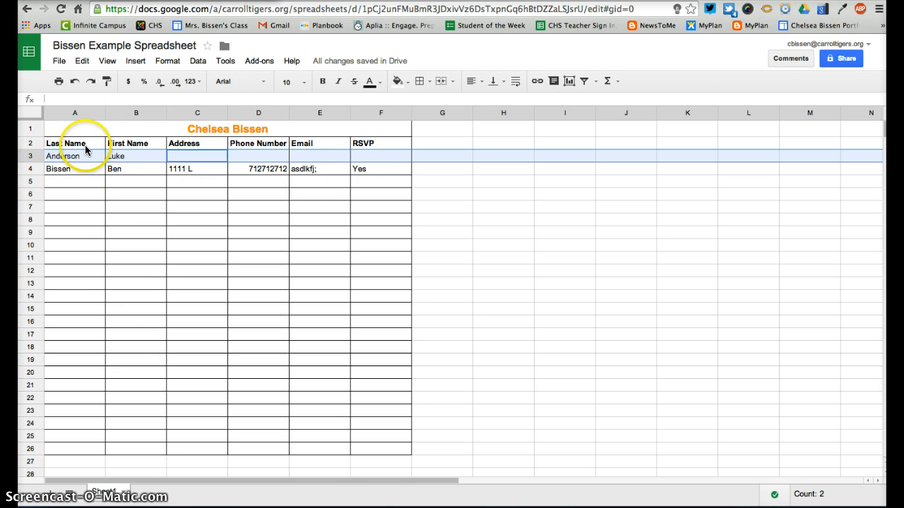
pyautogui.click(266, 298)
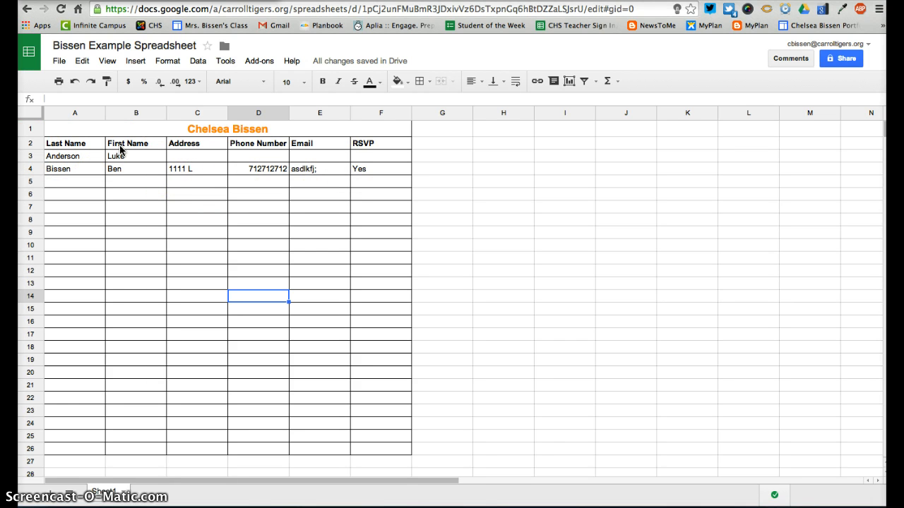
# Enter another contact's last name in A5 and first name in B5
pyautogui.click(73, 156)
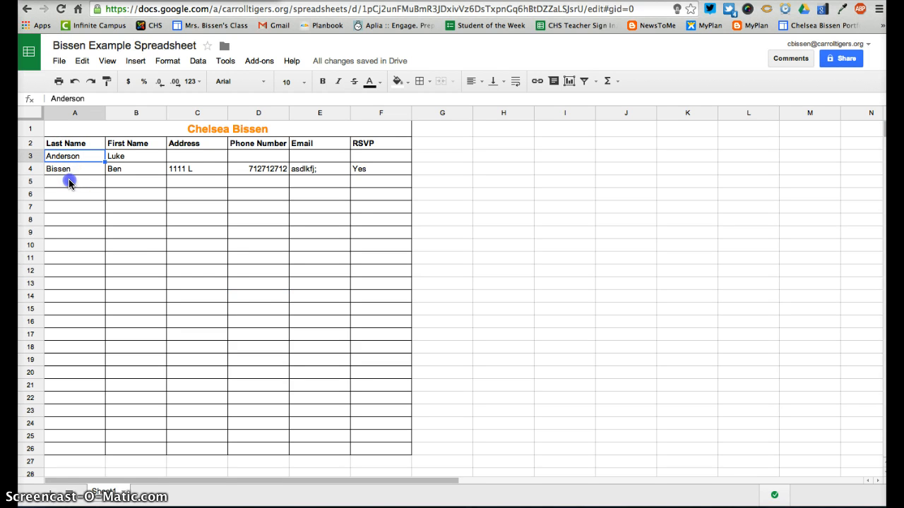
pyautogui.click(69, 183)
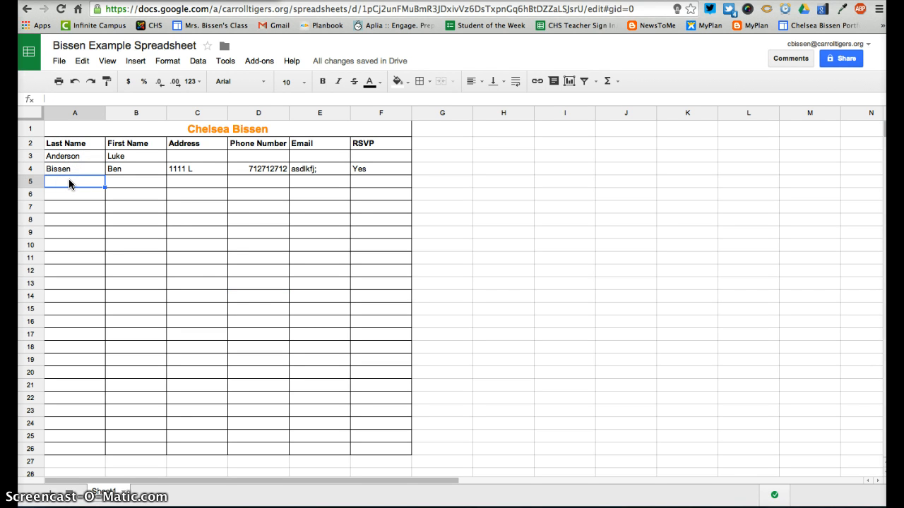
pyautogui.press('Tab')
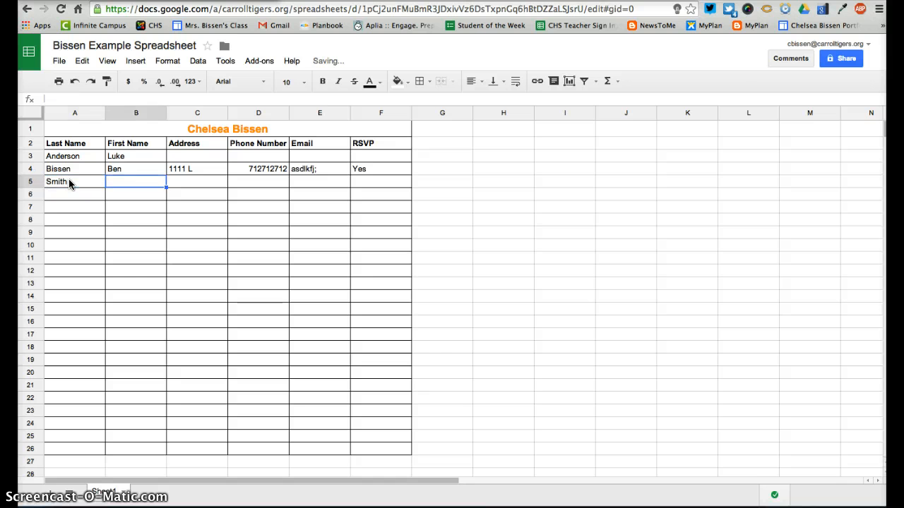
pyautogui.press('Return')
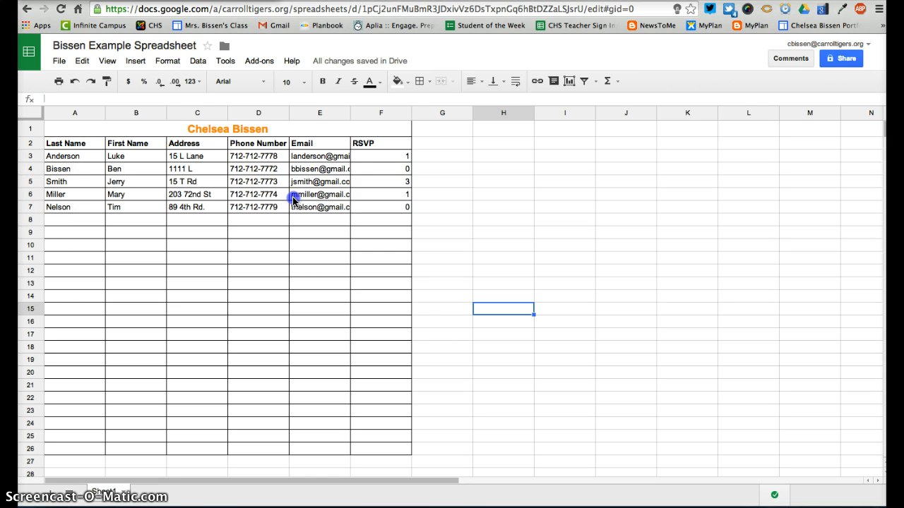
# Sort the contact rows A3:F7 by column A, A to Z
pyautogui.click(370, 208)
pyautogui.moveTo(62, 156); pyautogui.dragTo(401, 206)
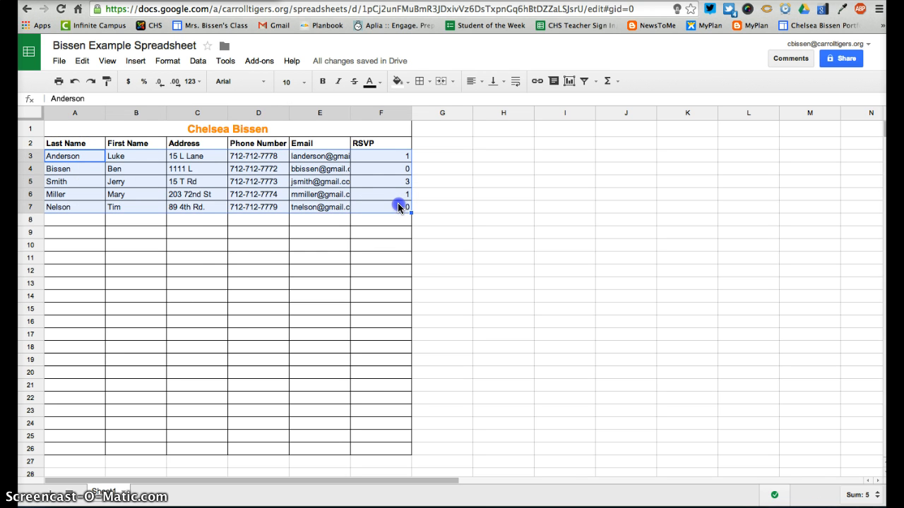
pyautogui.click(197, 61)
pyautogui.click(238, 168)
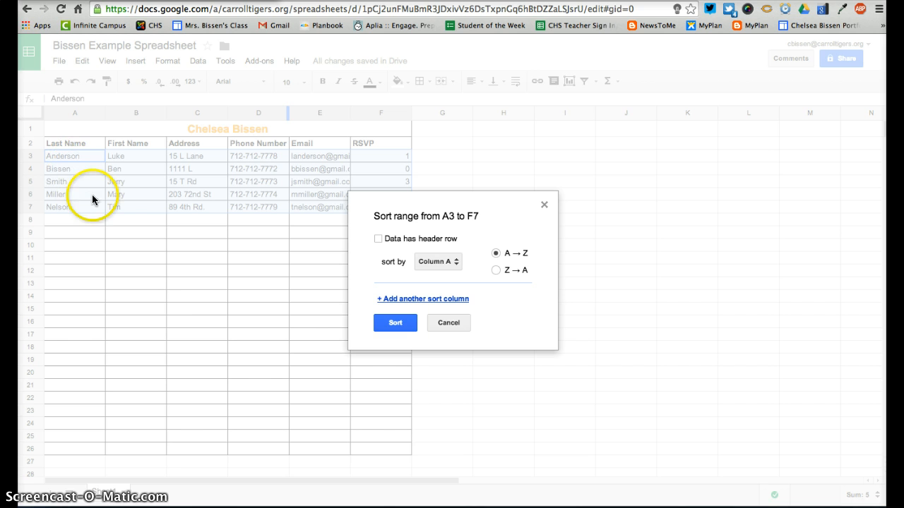
pyautogui.click(435, 258)
pyautogui.click(440, 264)
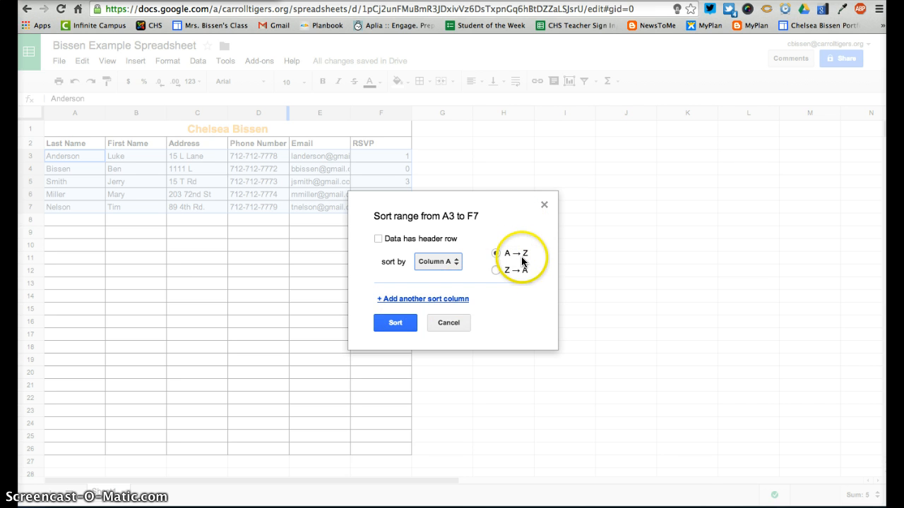
pyautogui.click(385, 323)
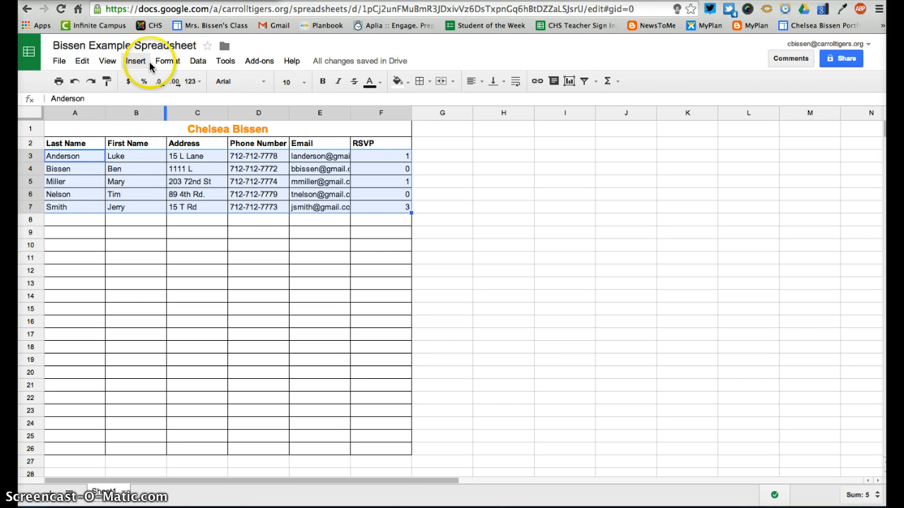
# Re-sort the same range by column B, Z to A
pyautogui.click(198, 61)
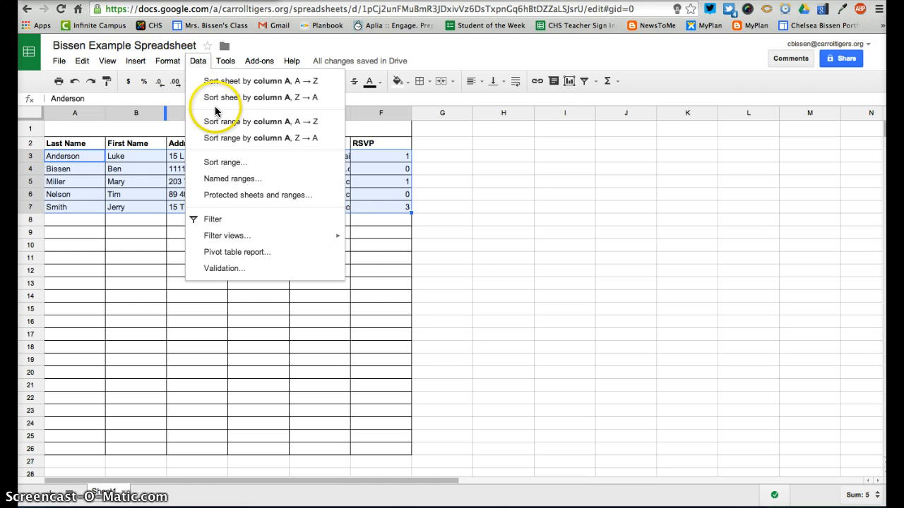
pyautogui.click(235, 161)
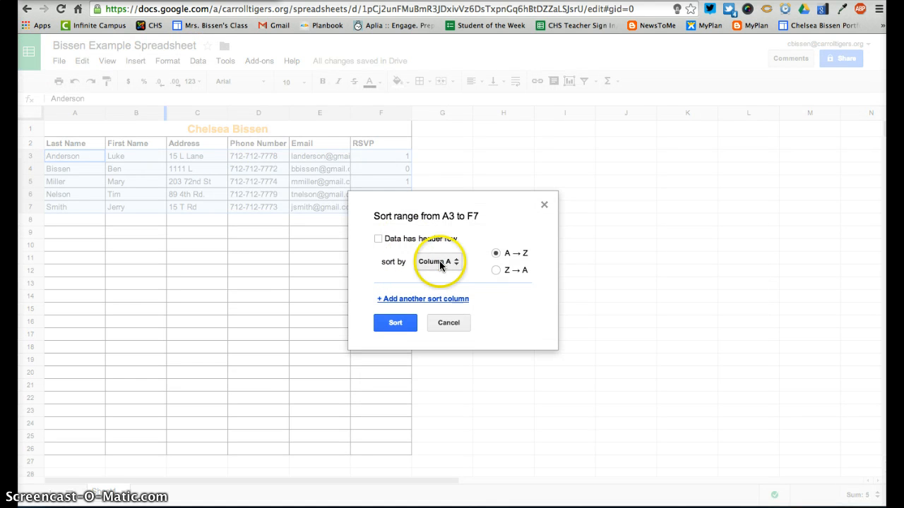
pyautogui.click(440, 263)
pyautogui.click(442, 278)
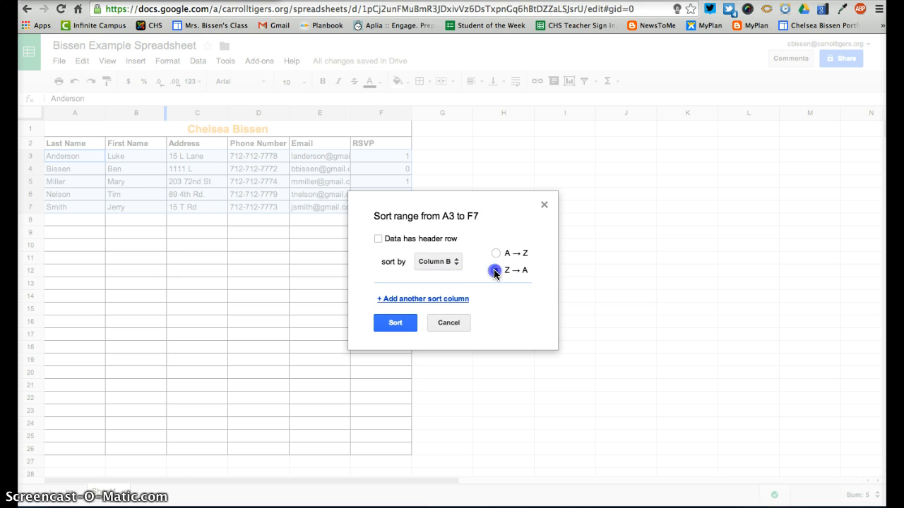
pyautogui.click(395, 322)
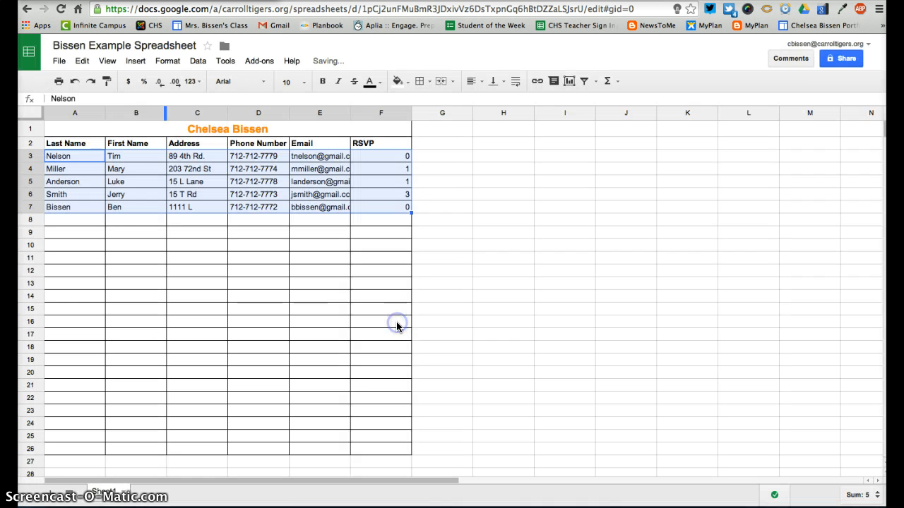
pyautogui.click(141, 158)
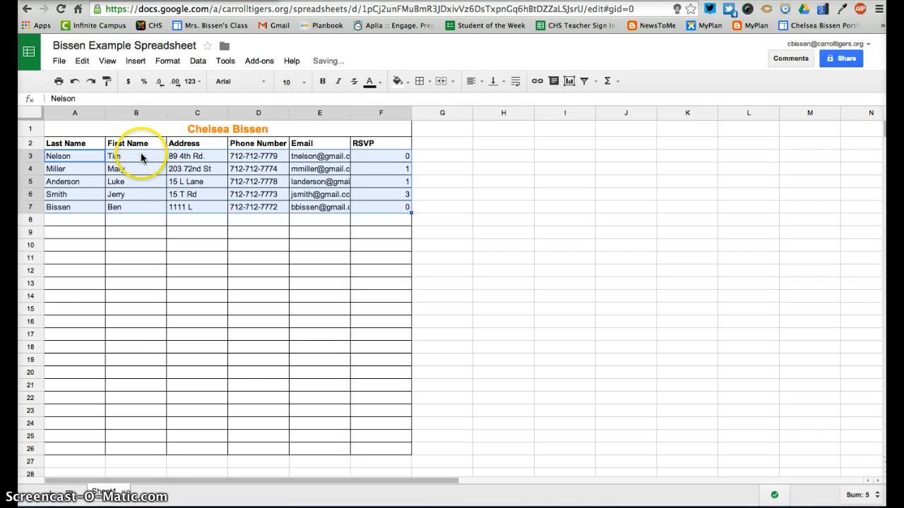
# Widen Email column E to show full addresses and auto-fit RSVP column F to its contents
pyautogui.click(115, 195)
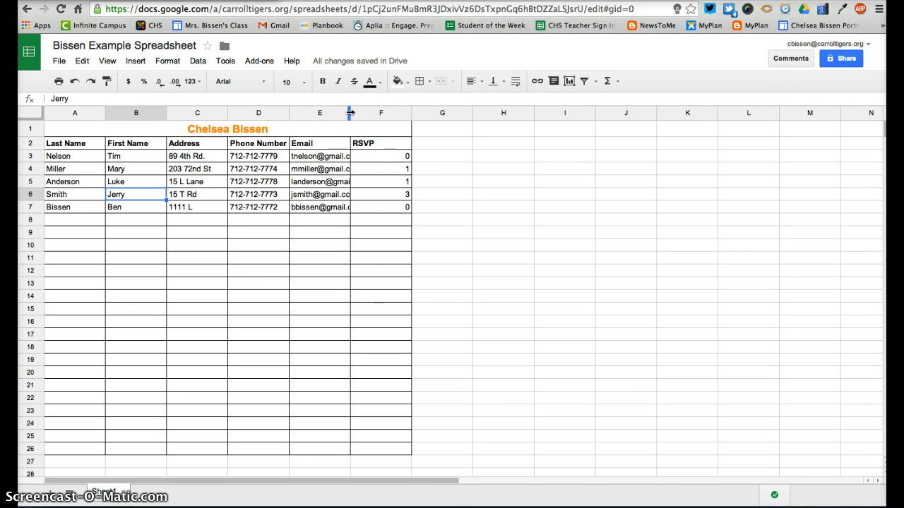
pyautogui.moveTo(349, 112); pyautogui.dragTo(372, 113)
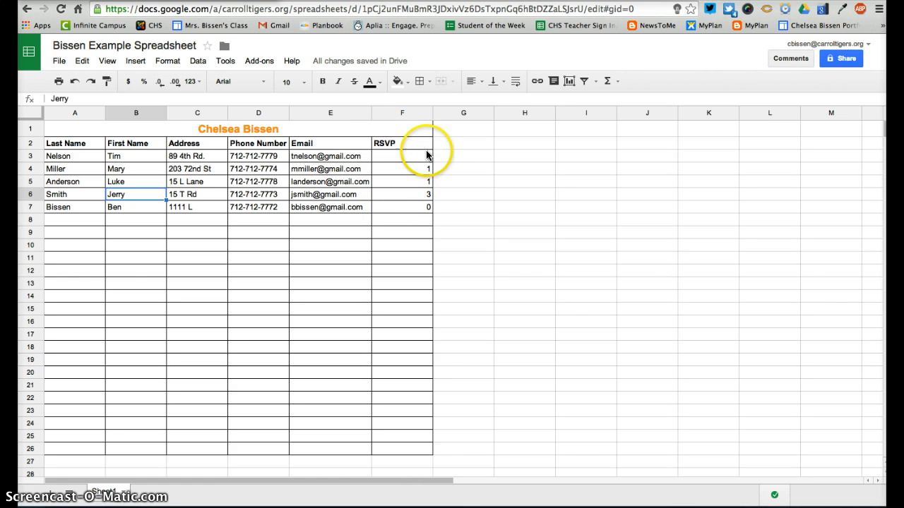
pyautogui.doubleClick(432, 115)
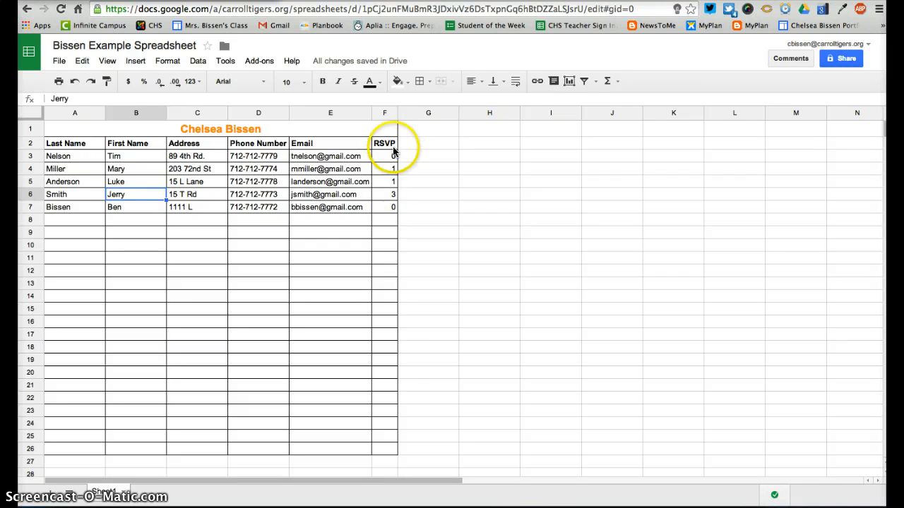
pyautogui.click(377, 226)
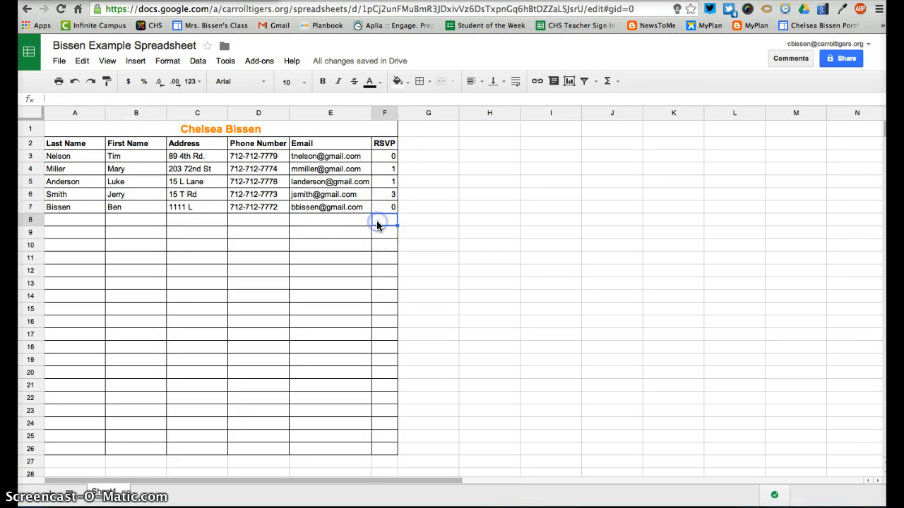
# Total the RSVP counts in F8 with =SUM(F3:F7), giving 5
pyautogui.click(614, 81)
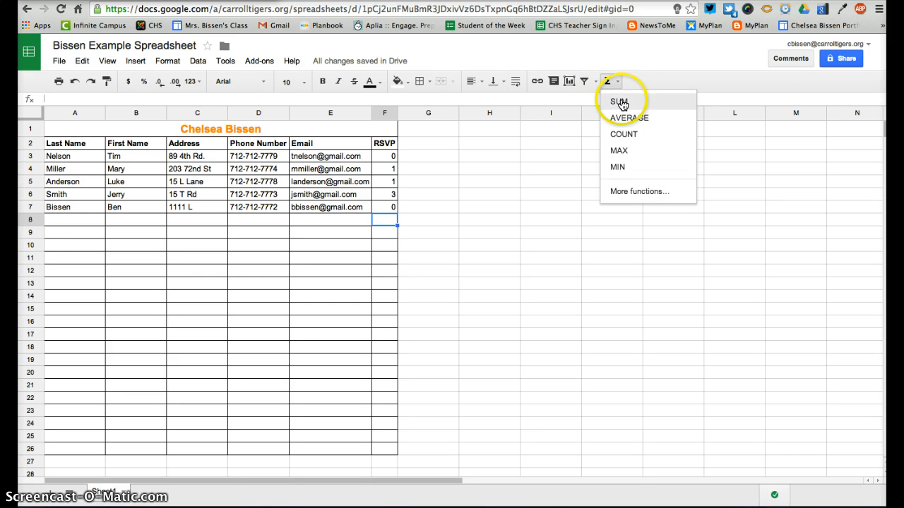
pyautogui.click(619, 102)
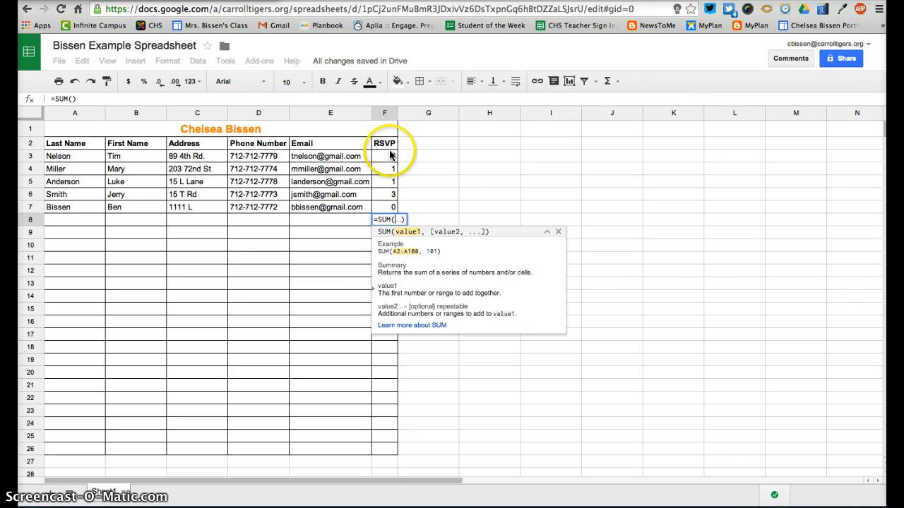
pyautogui.moveTo(390, 156); pyautogui.dragTo(390, 193)
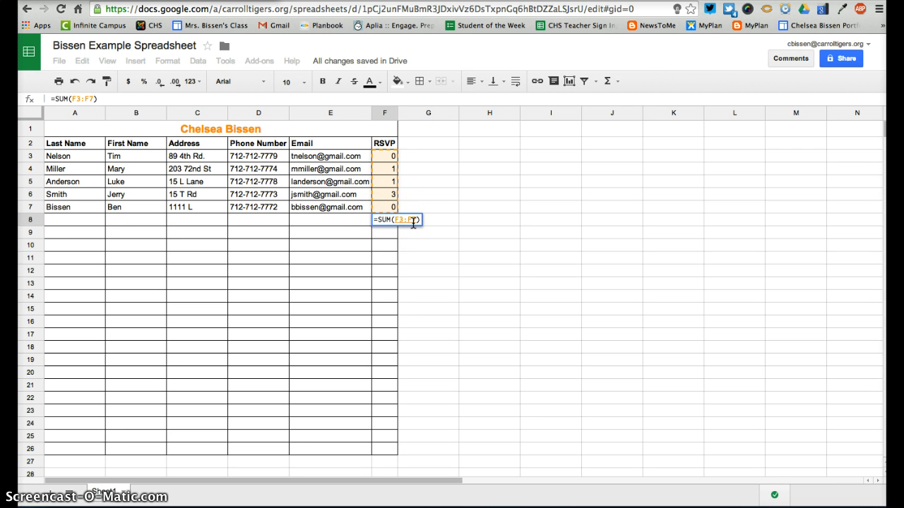
pyautogui.press('Return')
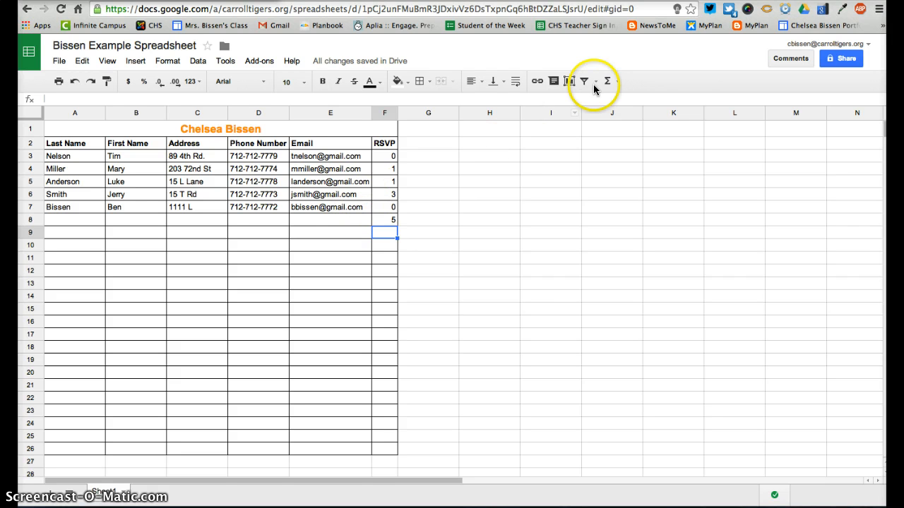
# Reselect F8 and browse the common functions list, closing it without choosing one
pyautogui.click(383, 207)
pyautogui.click(384, 221)
pyautogui.click(607, 81)
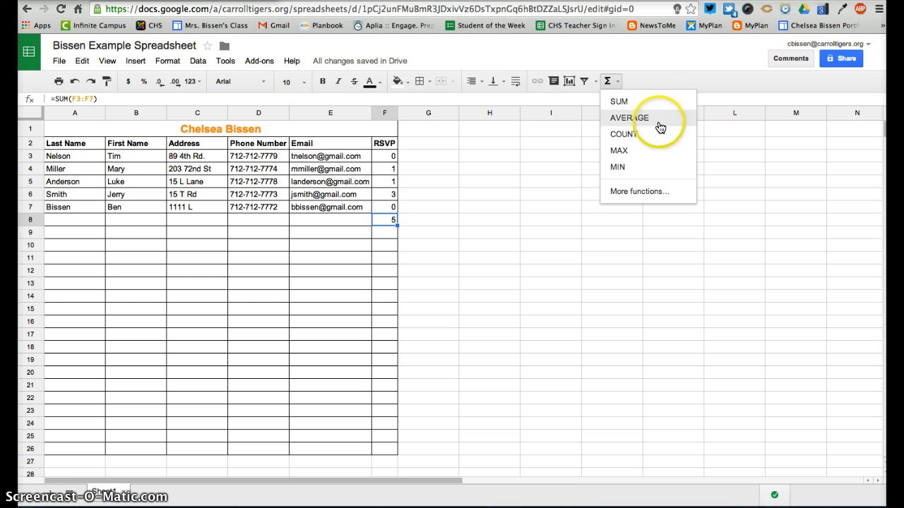
pyautogui.click(650, 168)
pyautogui.click(439, 225)
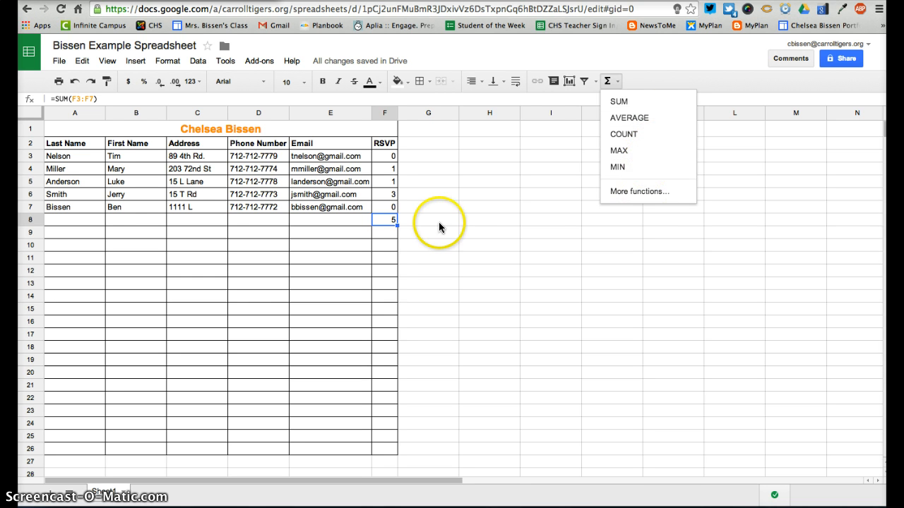
pyautogui.click(522, 210)
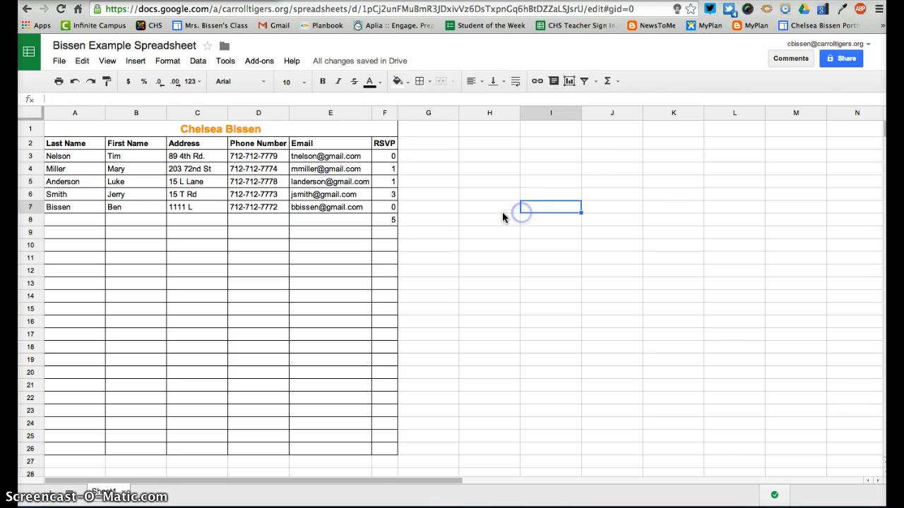
pyautogui.click(392, 222)
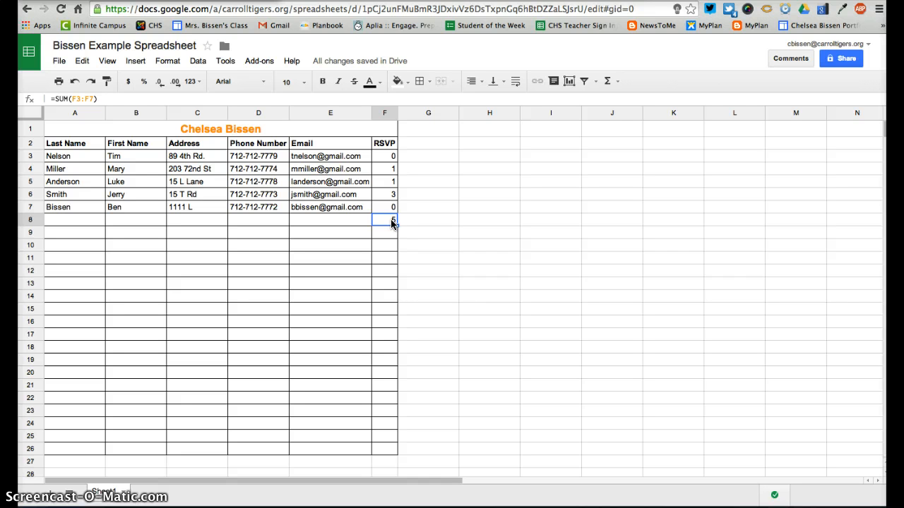
# Replace the F8 total with =F3+F4+F5+F6+F7, still showing 5
pyautogui.write('=')
pyautogui.click(392, 157)
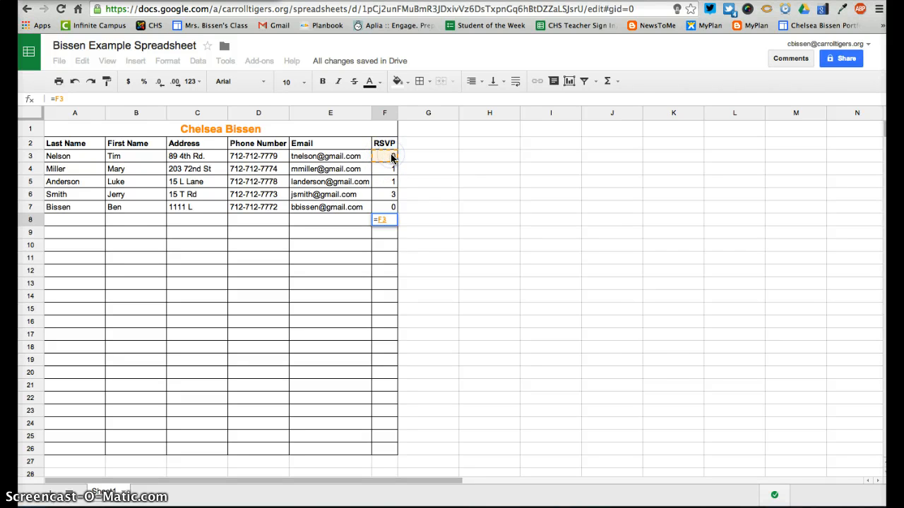
pyautogui.click(393, 172)
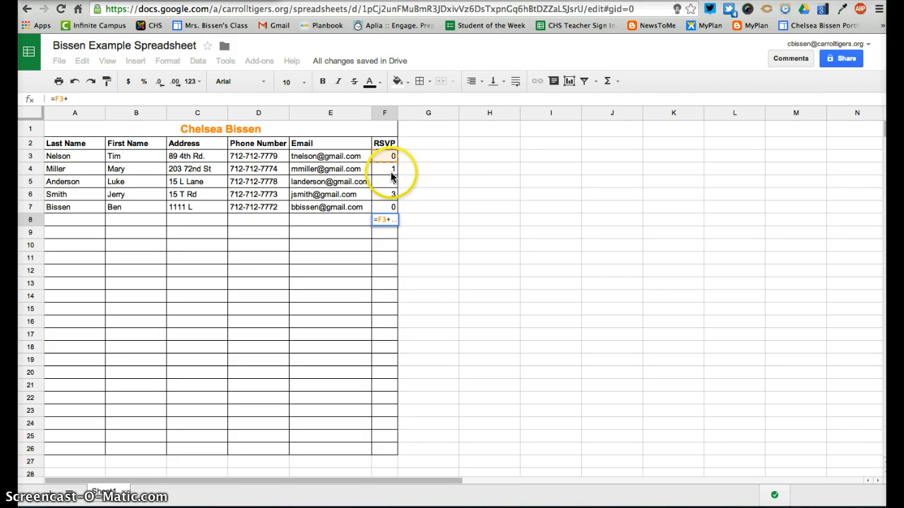
pyautogui.write('+F4')
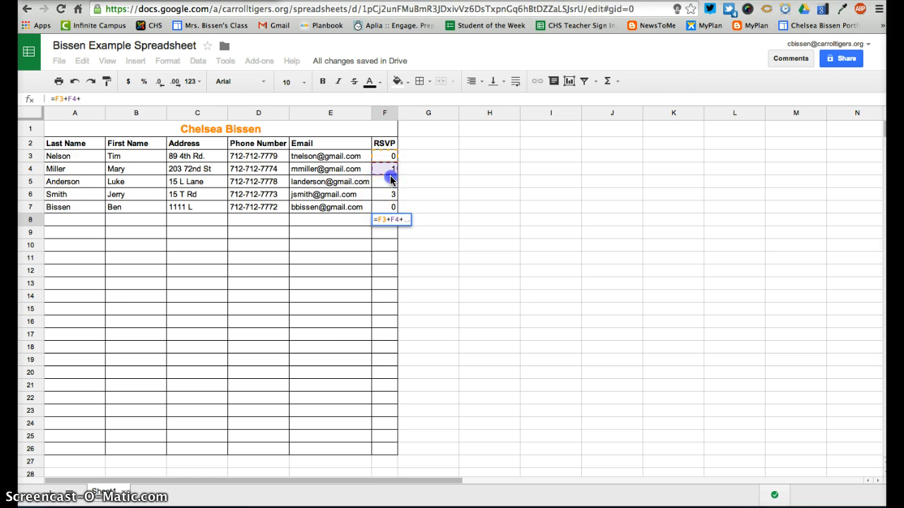
pyautogui.write('+')
pyautogui.click(390, 194)
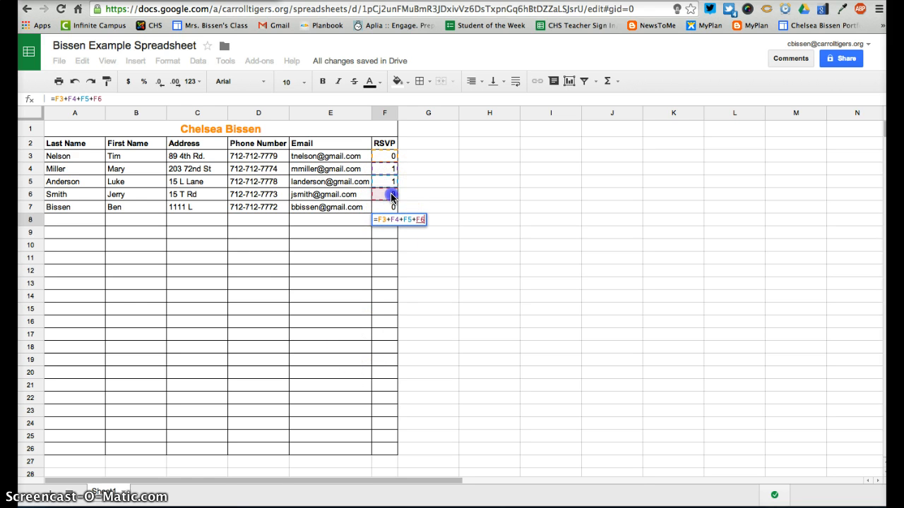
pyautogui.write('+')
pyautogui.click(392, 206)
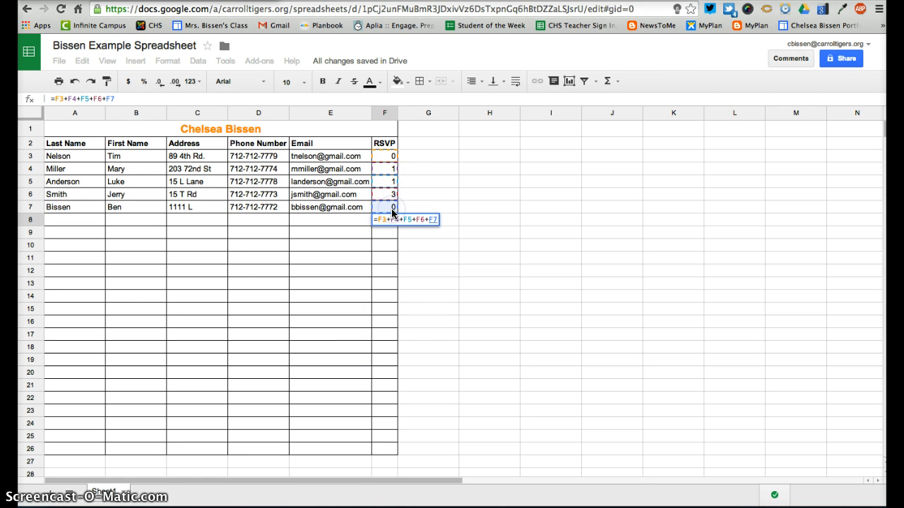
pyautogui.press('Return')
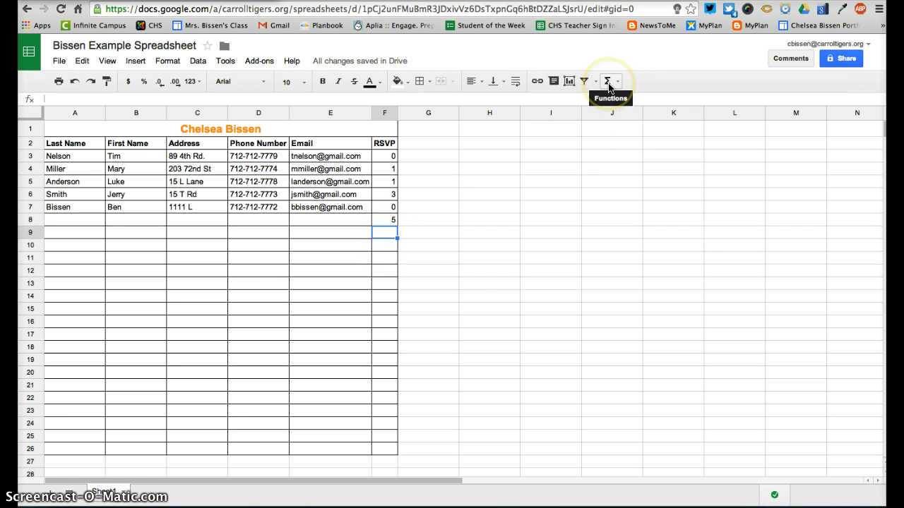
# Select the whole RSVP column F
pyautogui.click(466, 265)
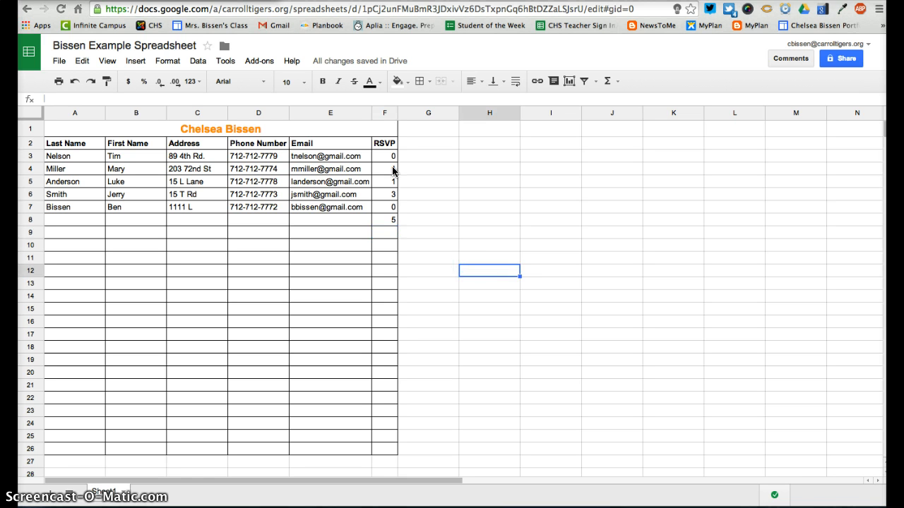
pyautogui.click(385, 114)
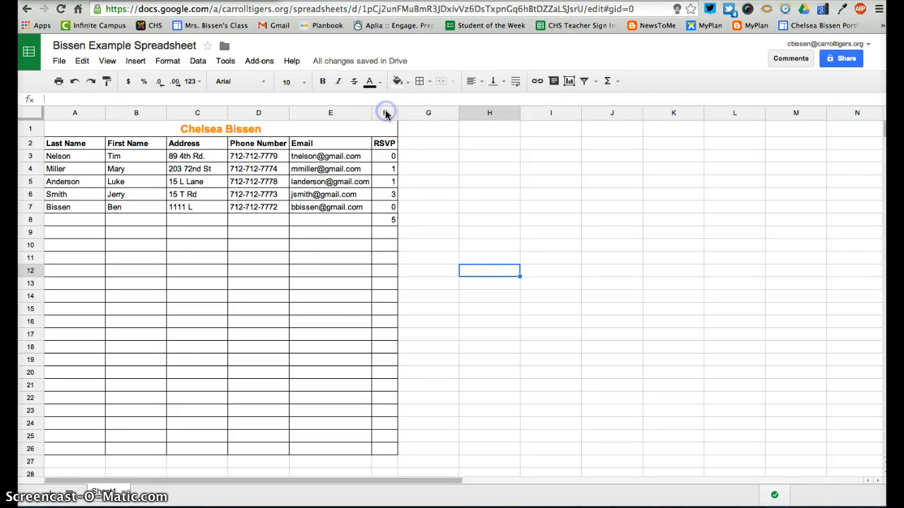
pyautogui.click(385, 113)
# Insert a column left of RSVP headed 'Amount Paid', auto-fitted to the header
pyautogui.rightClick(392, 115)
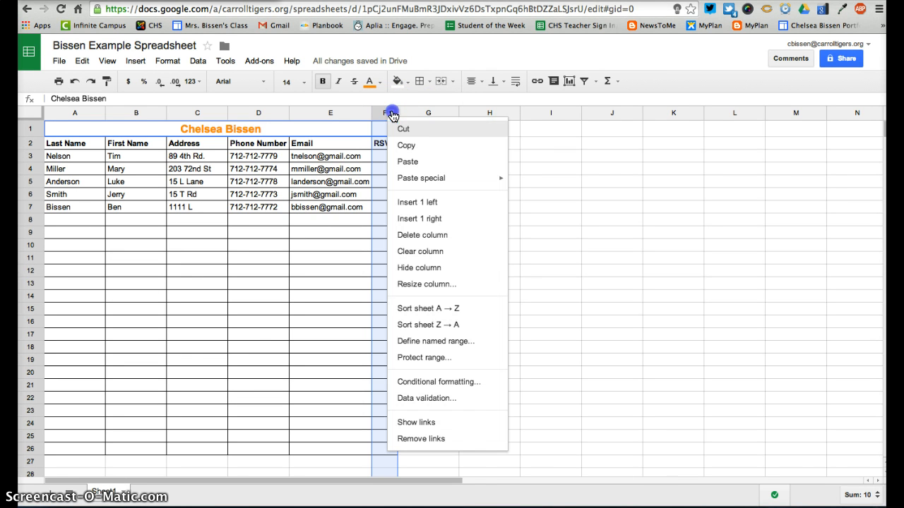
pyautogui.click(431, 201)
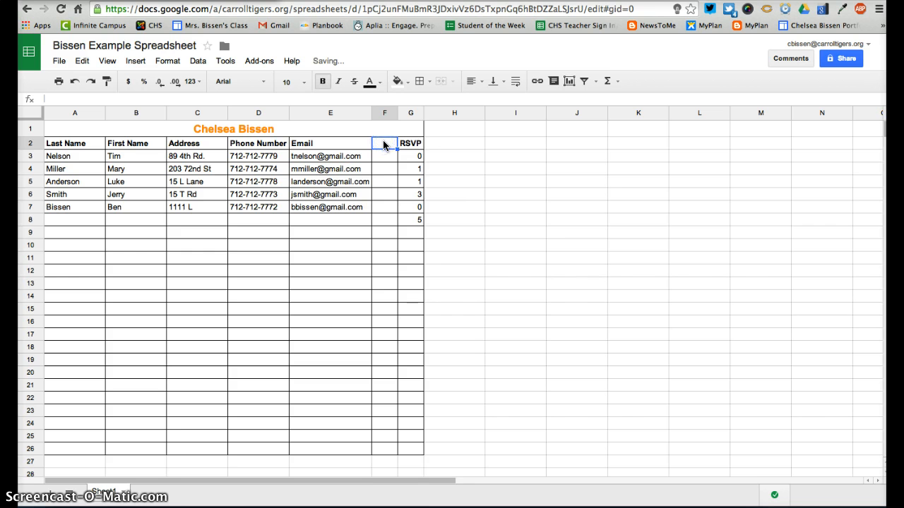
pyautogui.click(383, 145)
pyautogui.write('Amount Paid')
pyautogui.press('Return')
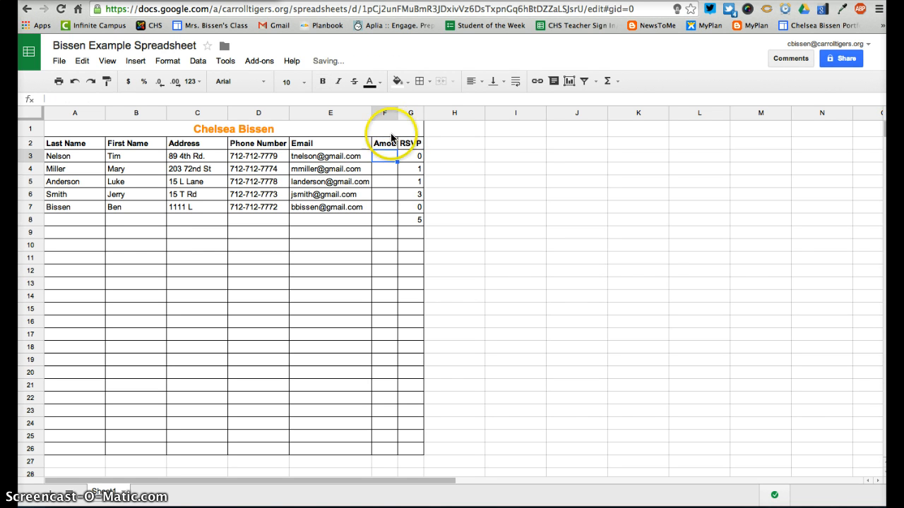
pyautogui.doubleClick(397, 113)
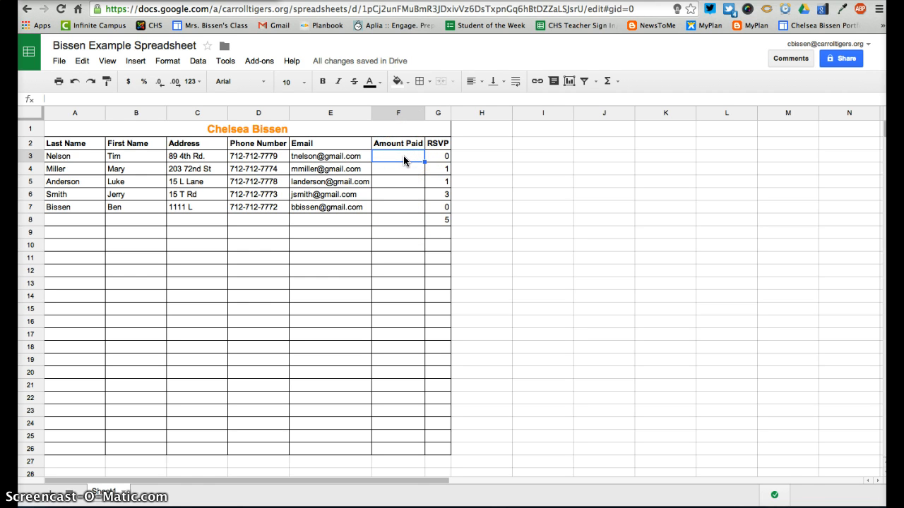
# Enter amounts 20, 40, 40, 100 and 30 in F3:F7
pyautogui.write('20')
pyautogui.press('Return')
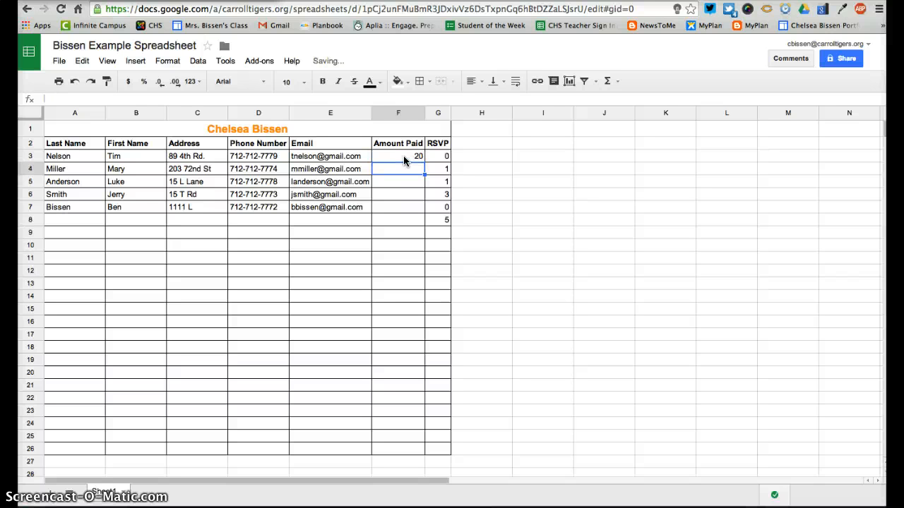
pyautogui.write('40')
pyautogui.press('Return')
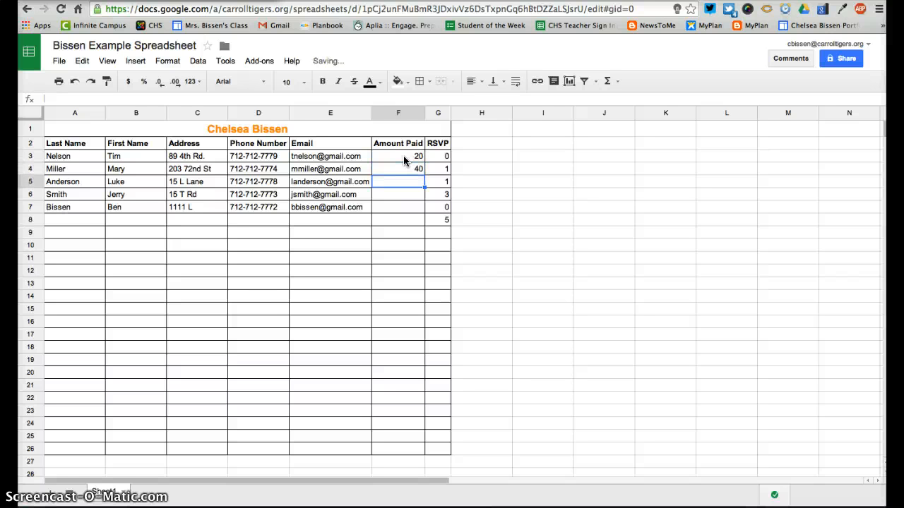
pyautogui.write('40')
pyautogui.press('Return')
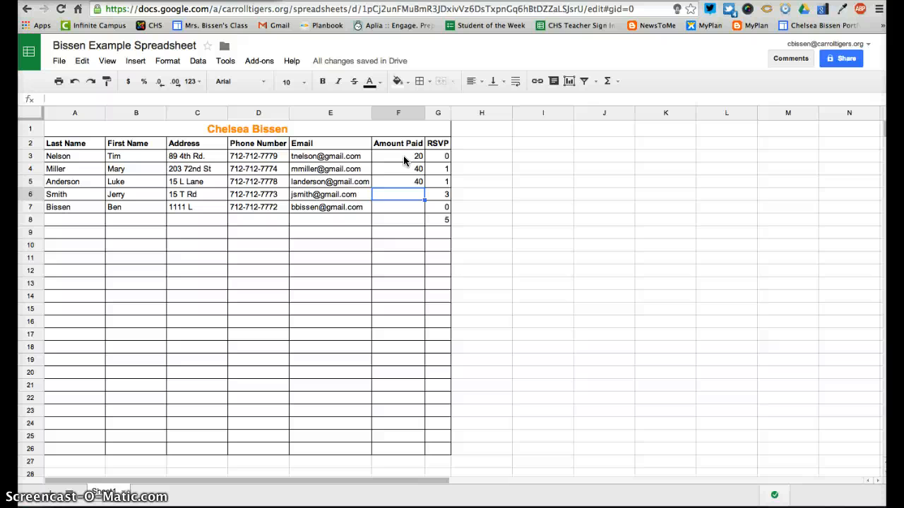
pyautogui.write('100')
pyautogui.press('Return')
pyautogui.write('30')
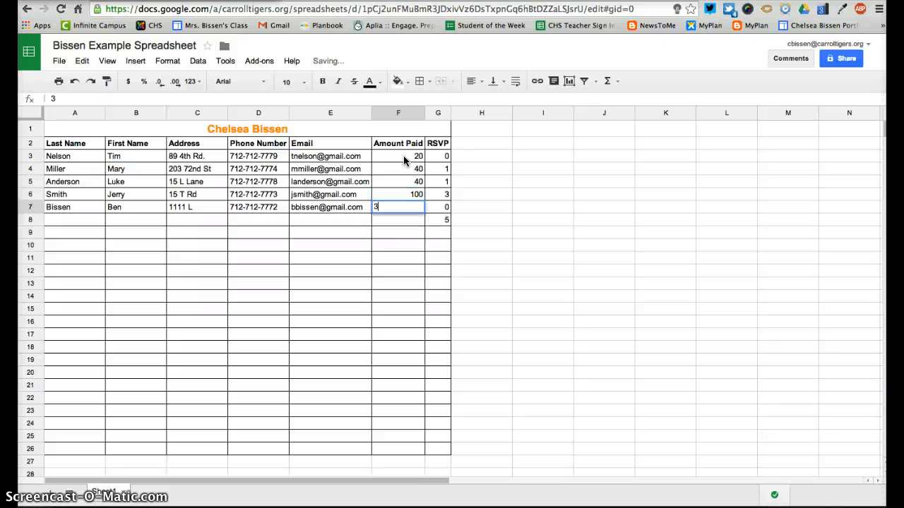
pyautogui.press('Return')
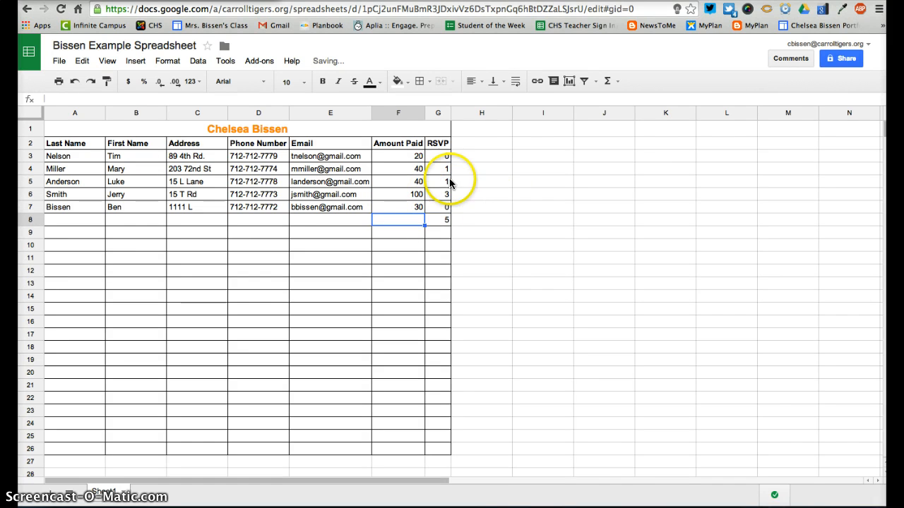
# Format the 40 in F4 as dollar currency
pyautogui.click(414, 157)
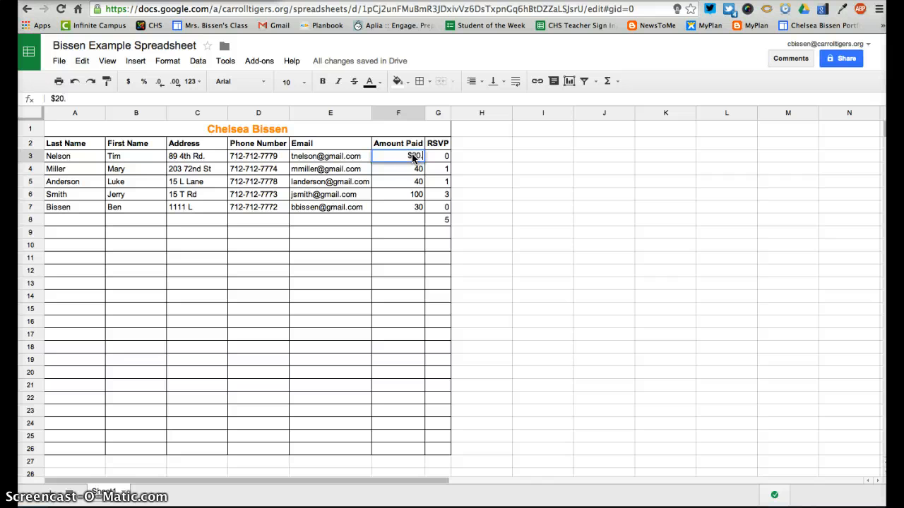
pyautogui.press('Return')
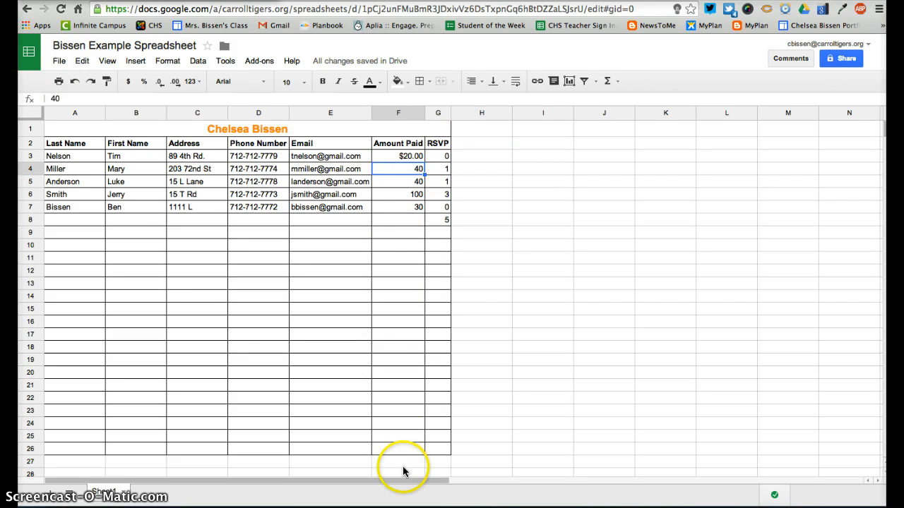
pyautogui.click(486, 178)
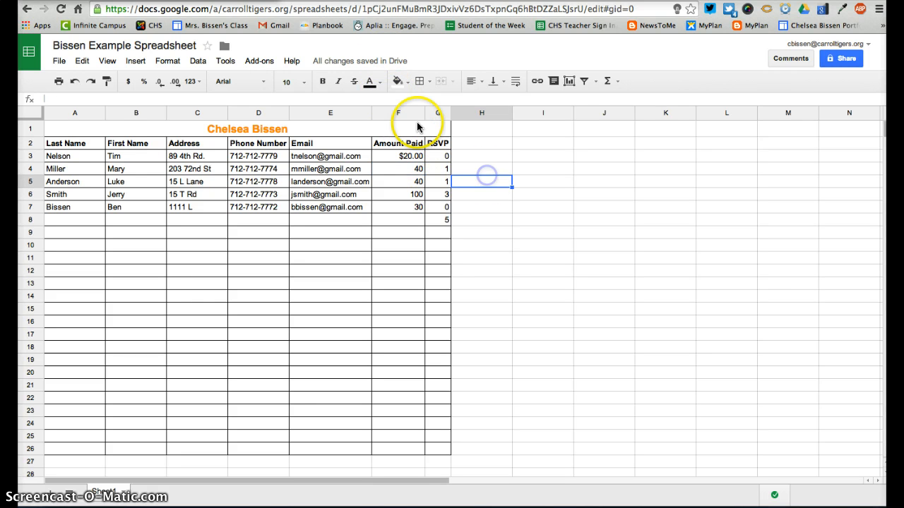
pyautogui.click(396, 169)
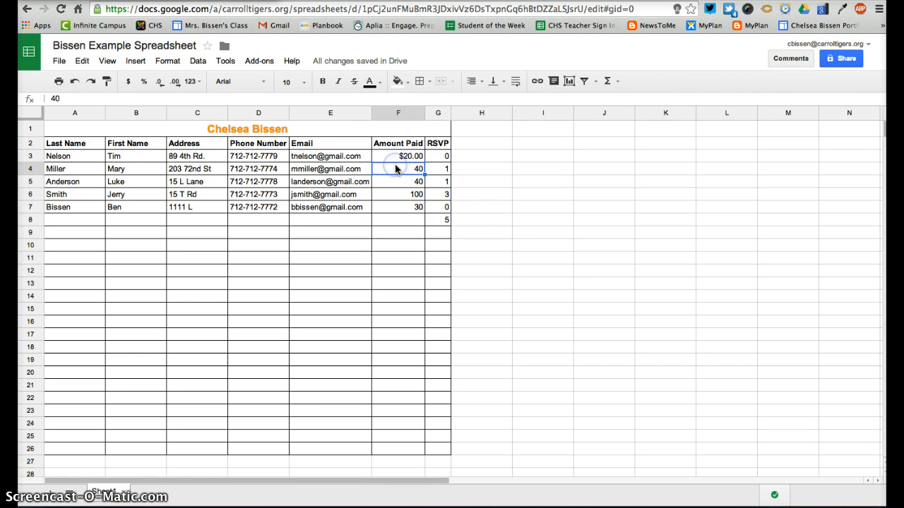
pyautogui.click(126, 82)
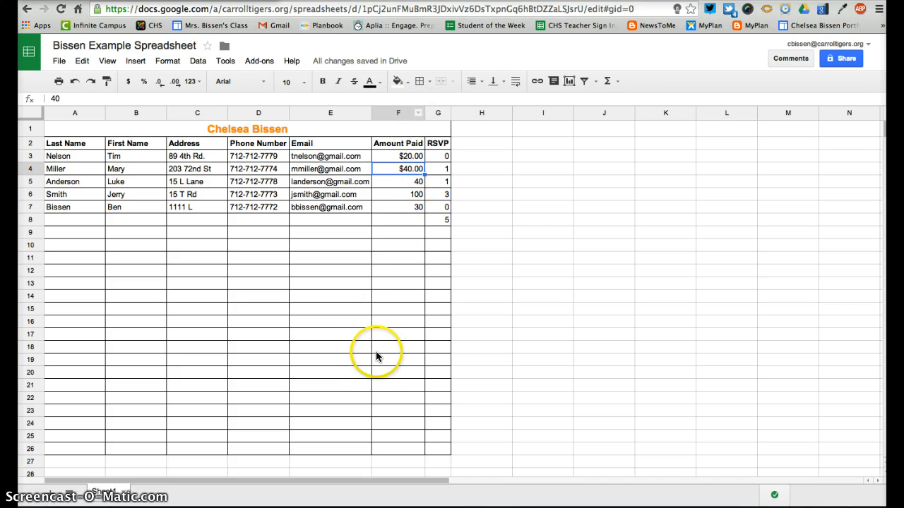
# Format all of Amount Paid column F as dollar currency
pyautogui.click(390, 113)
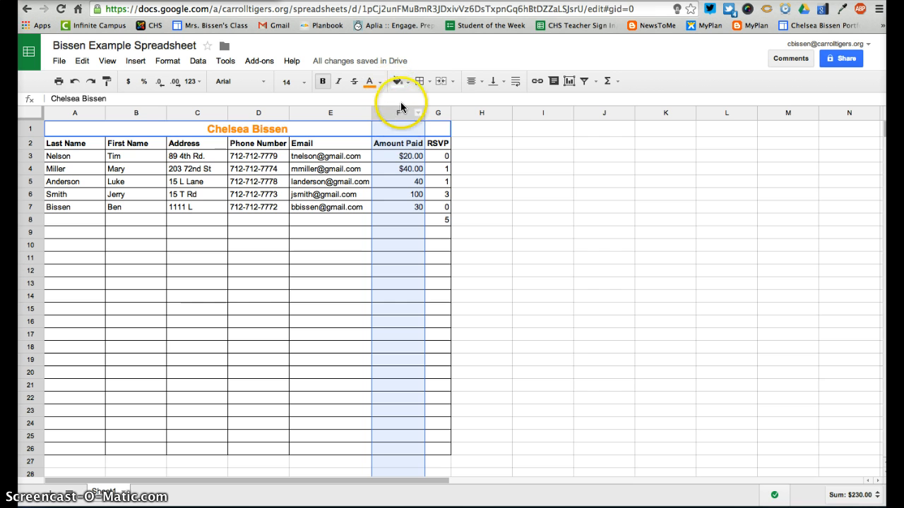
pyautogui.scroll(-7, 406, 331)
pyautogui.scroll(7, 405, 337)
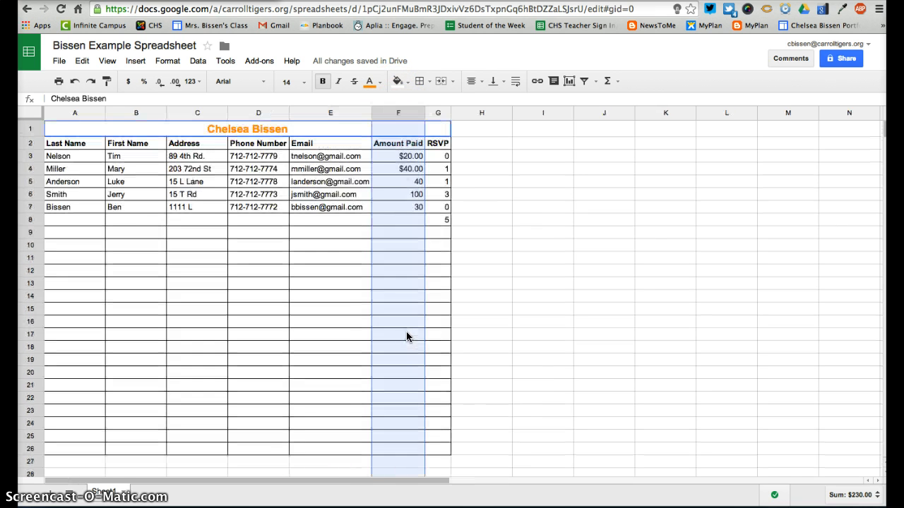
pyautogui.hscroll(2, 405, 337)
pyautogui.click(128, 81)
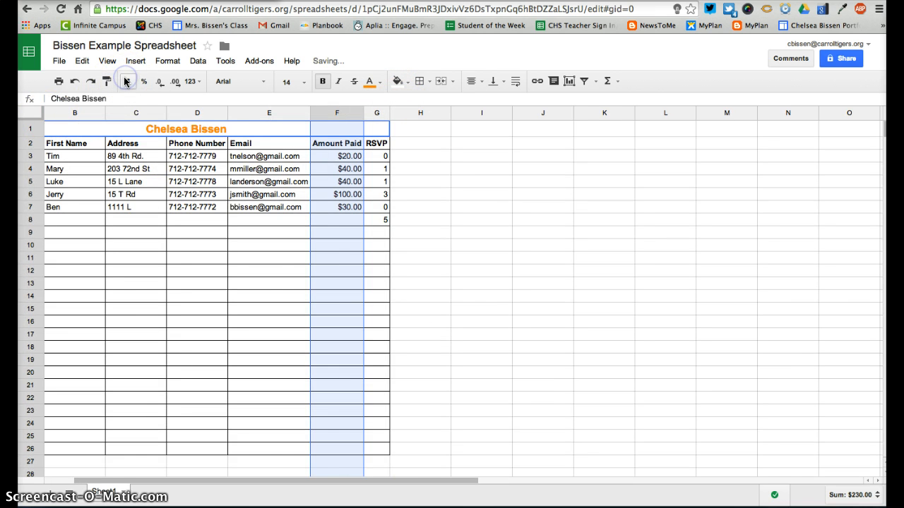
# Enter 30 in cell F12, shown as $30.00
pyautogui.click(334, 269)
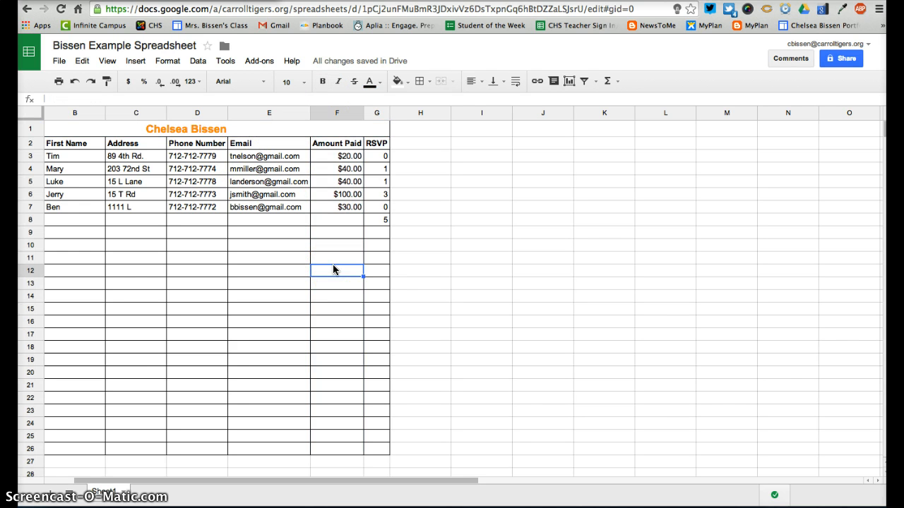
pyautogui.write('30')
pyautogui.press('Return')
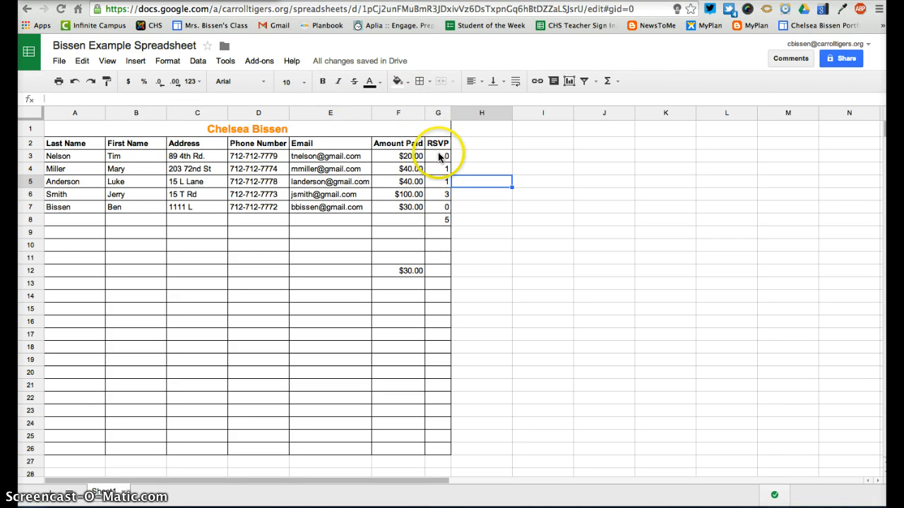
pyautogui.click(435, 113)
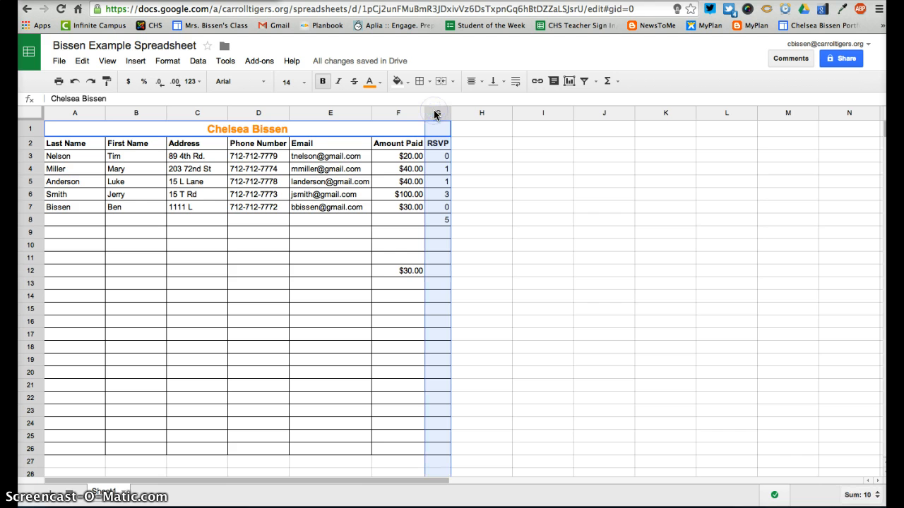
pyautogui.click(435, 113)
pyautogui.click(142, 82)
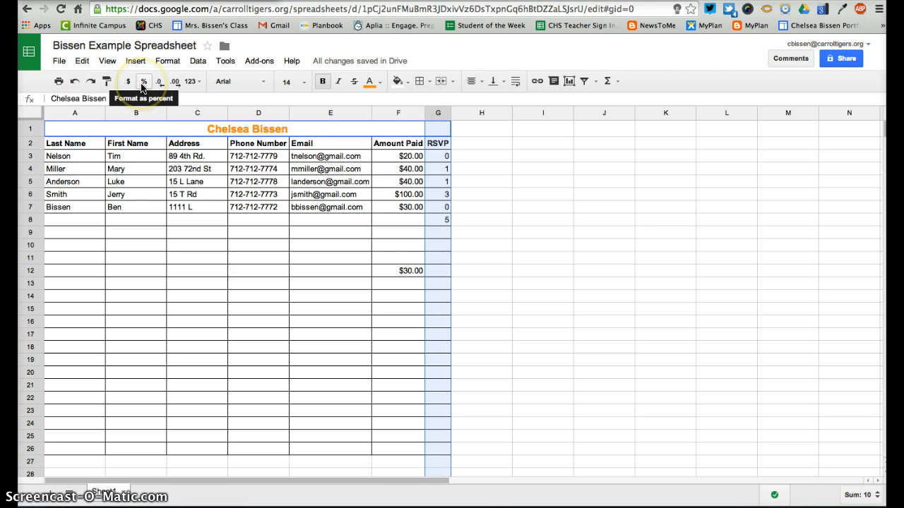
pyautogui.click(142, 82)
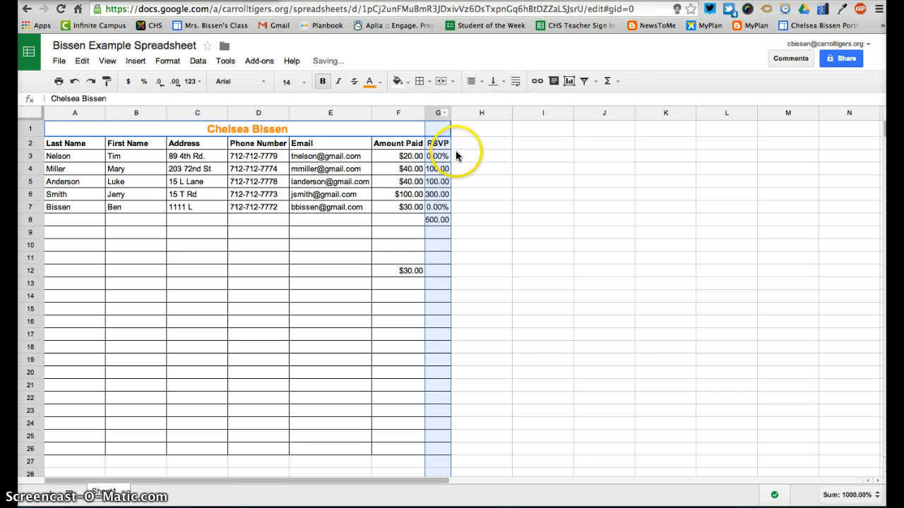
pyautogui.hotkey('ctrl', 'z')
pyautogui.click(628, 270)
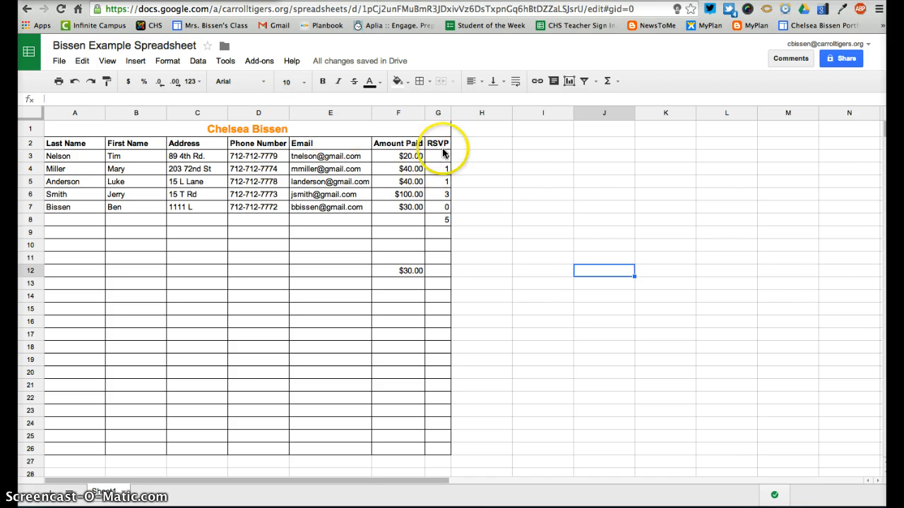
pyautogui.click(437, 113)
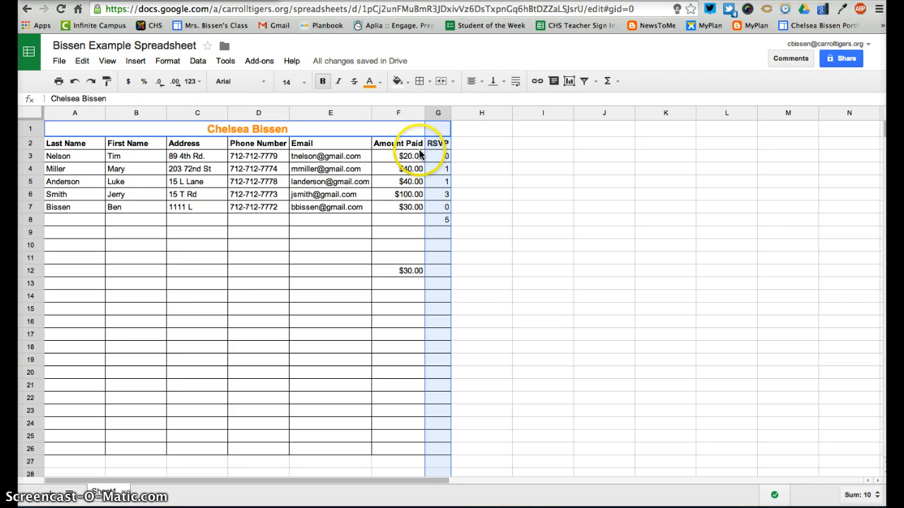
pyautogui.click(172, 61)
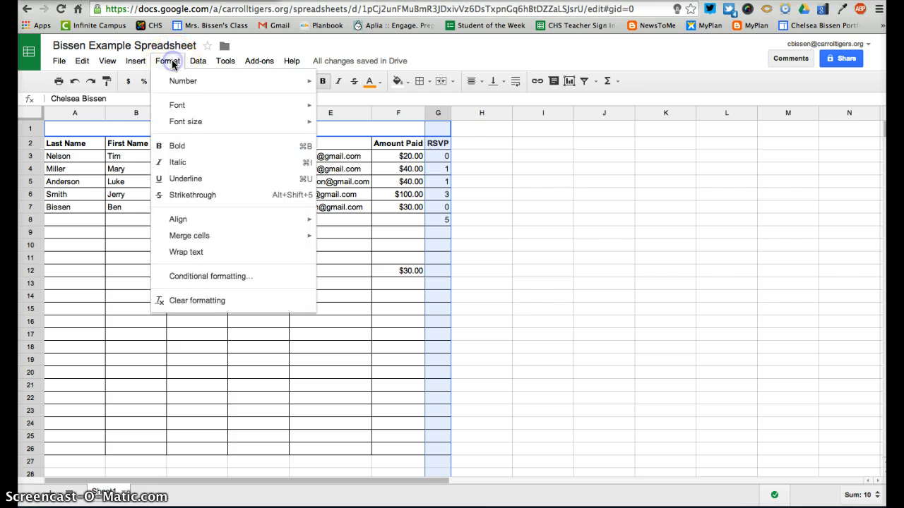
pyautogui.click(406, 113)
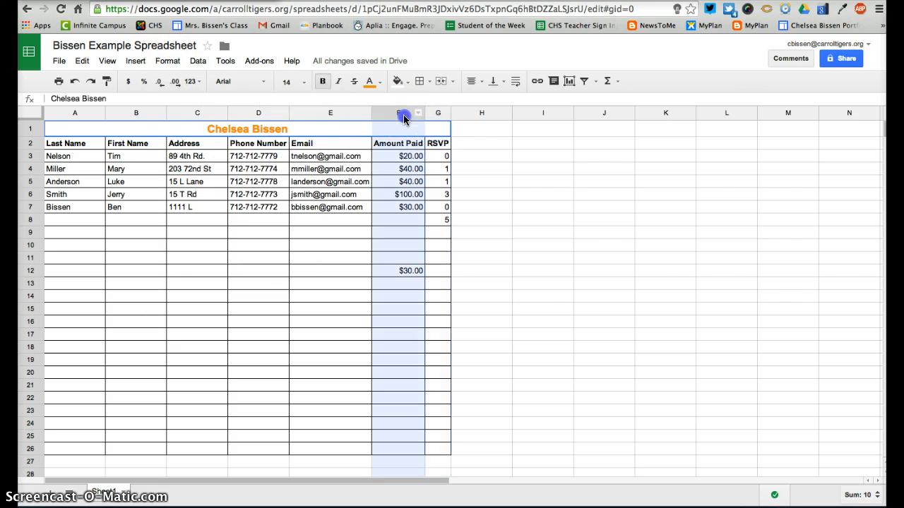
pyautogui.click(170, 61)
pyautogui.moveTo(185, 85)
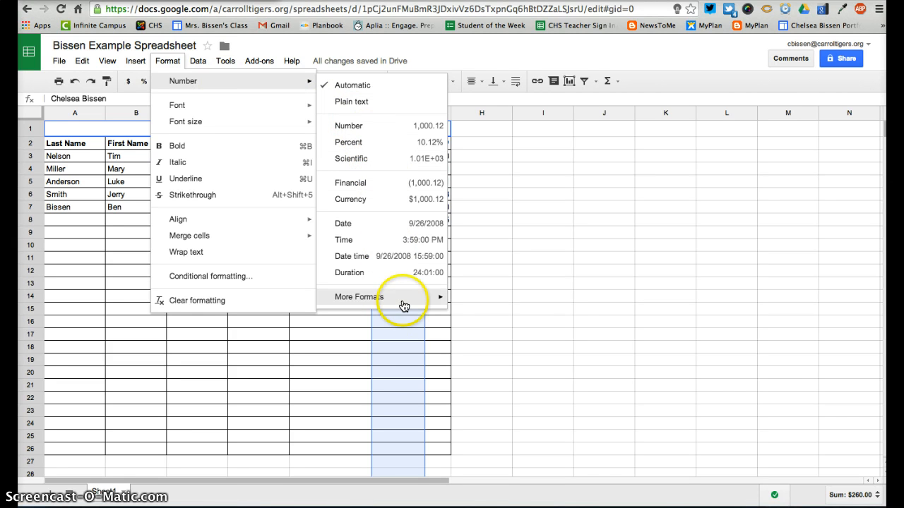
pyautogui.moveTo(404, 306)
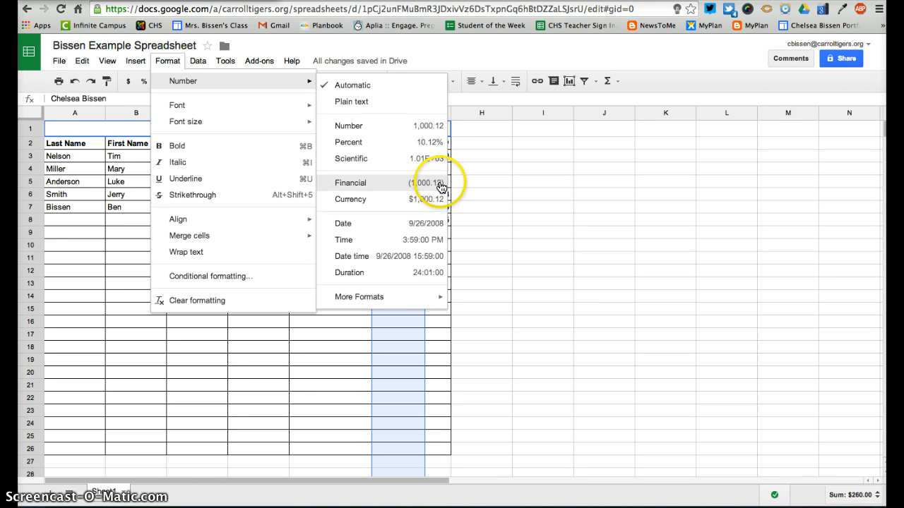
pyautogui.click(425, 297)
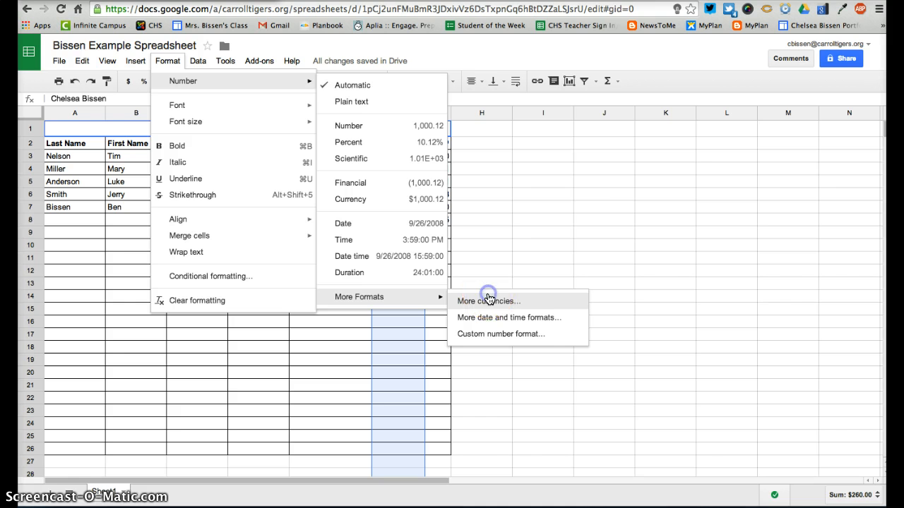
pyautogui.click(489, 299)
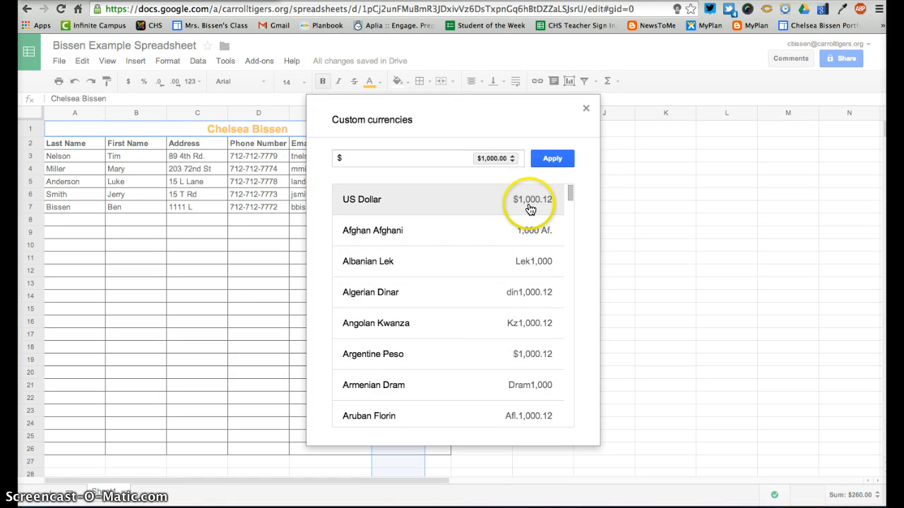
pyautogui.scroll(-10, 520, 218)
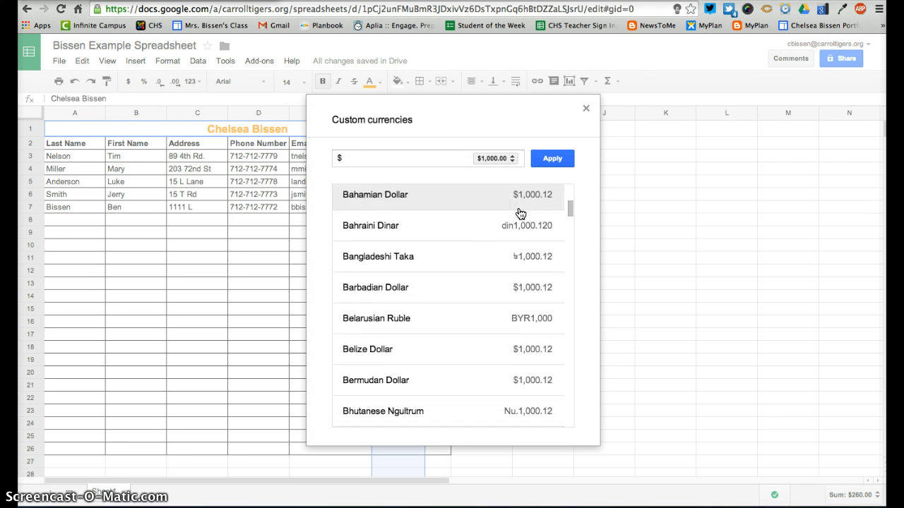
pyautogui.scroll(-12, 521, 212)
pyautogui.scroll(13, 520, 212)
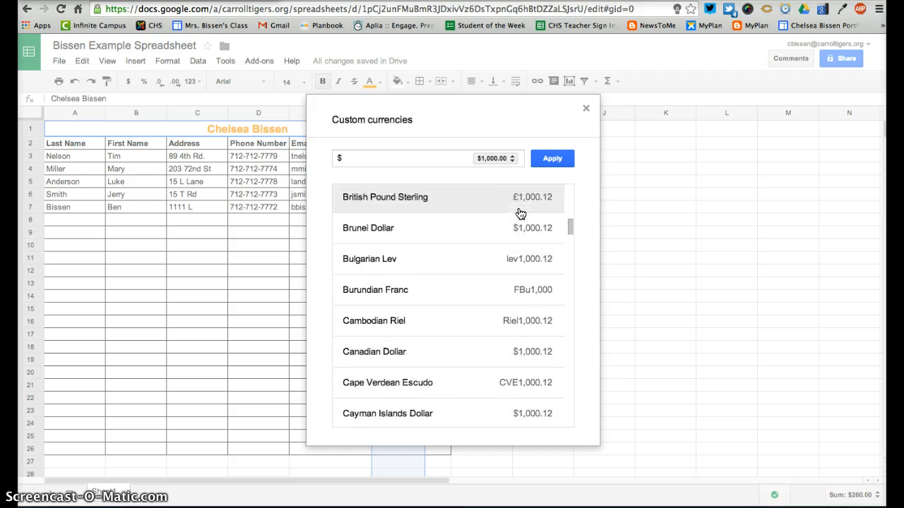
pyautogui.click(511, 155)
pyautogui.click(512, 159)
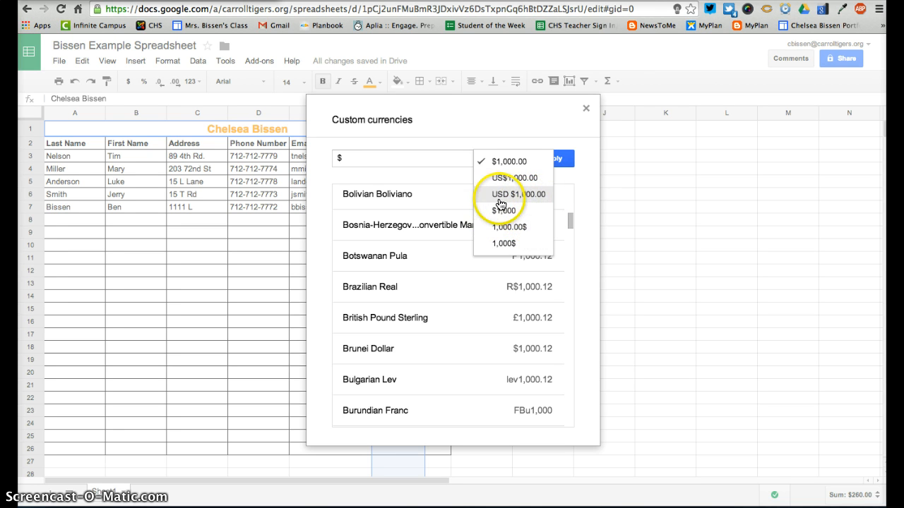
pyautogui.click(519, 134)
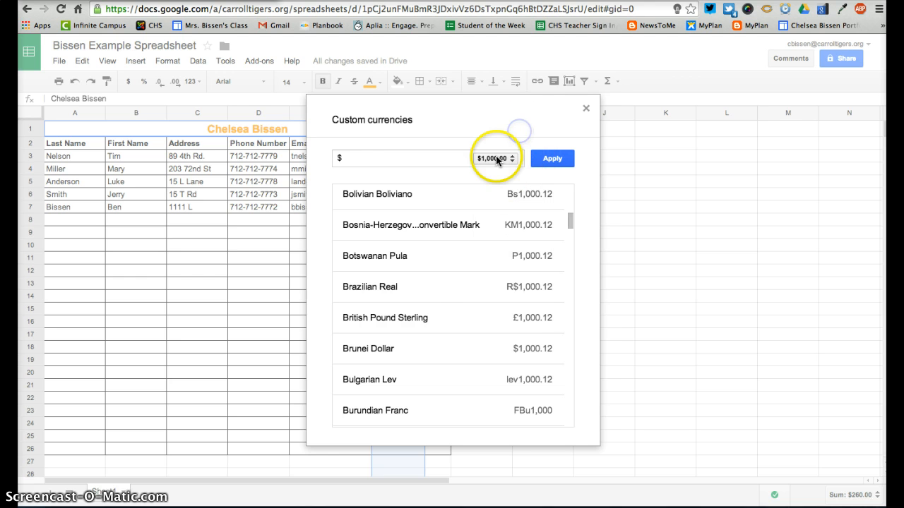
pyautogui.click(585, 108)
pyautogui.click(480, 168)
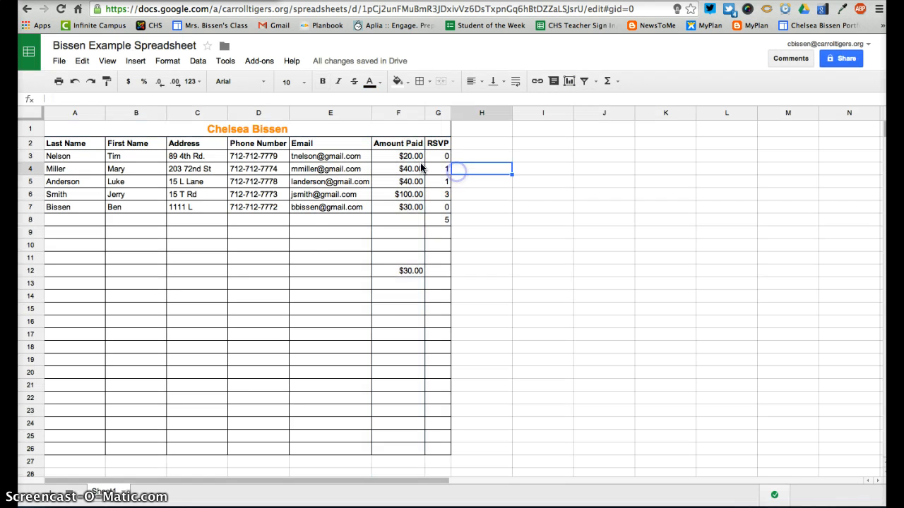
pyautogui.click(198, 61)
pyautogui.moveTo(169, 62)
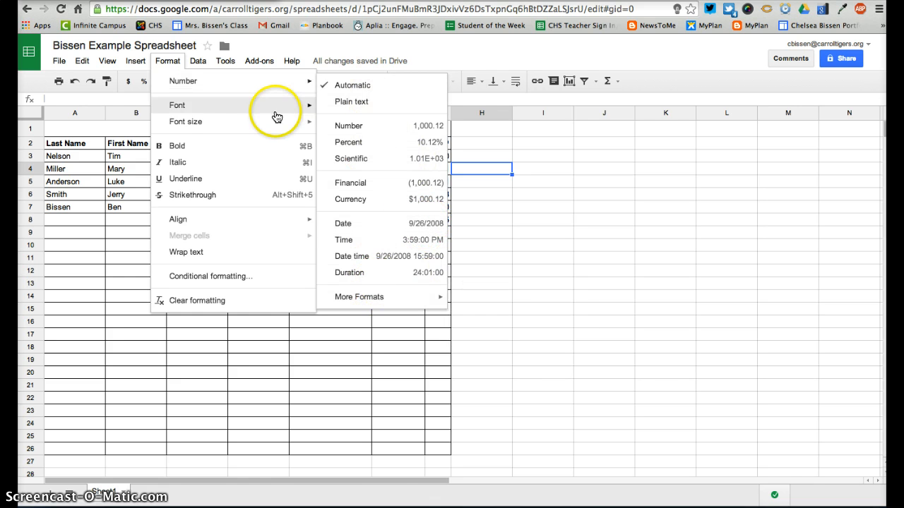
pyautogui.click(563, 258)
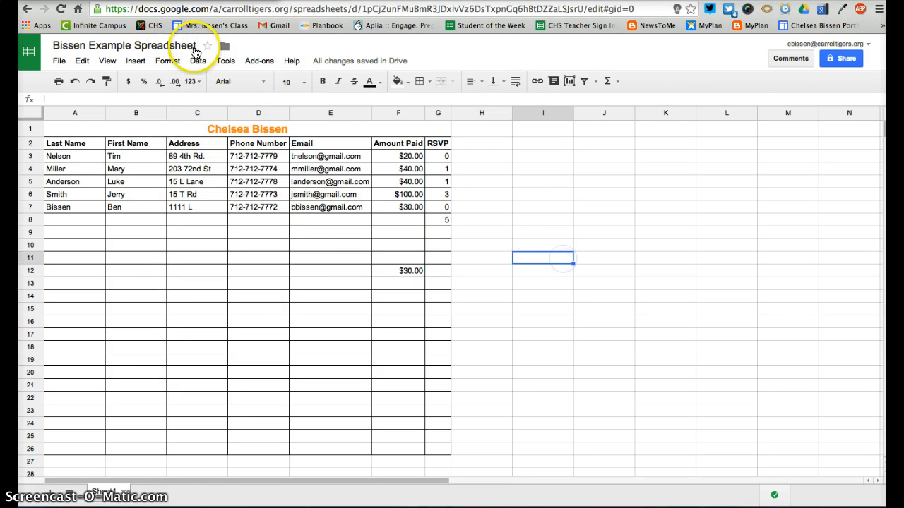